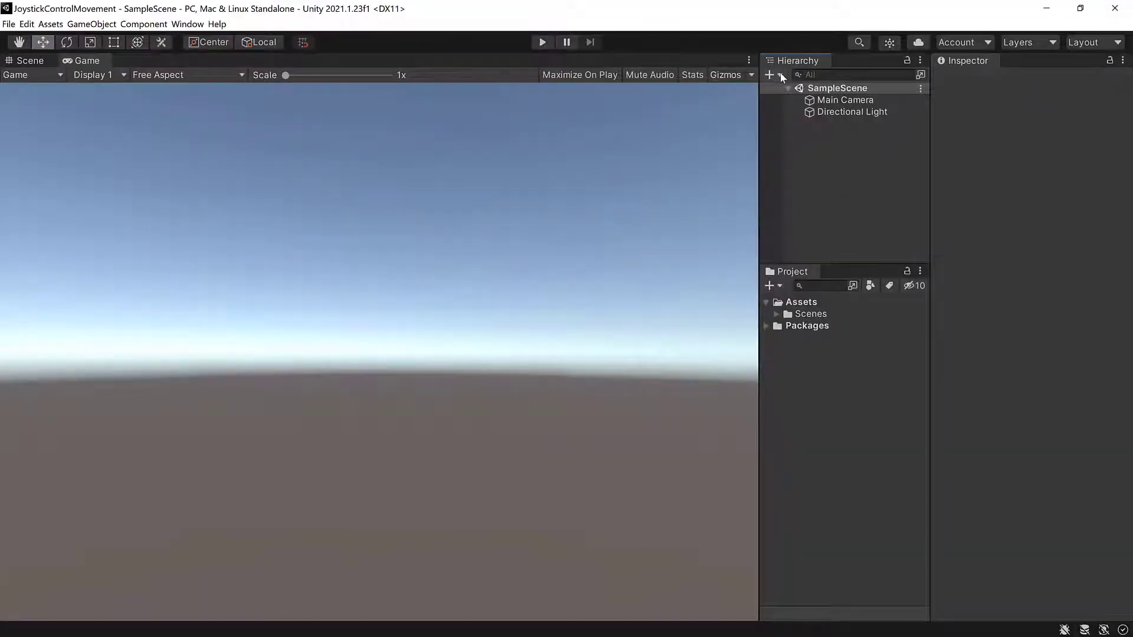
- Create a UI Image in the Hierarchy, which adds a new Canvas
left_click(776, 74)
mouse_move(810, 189)
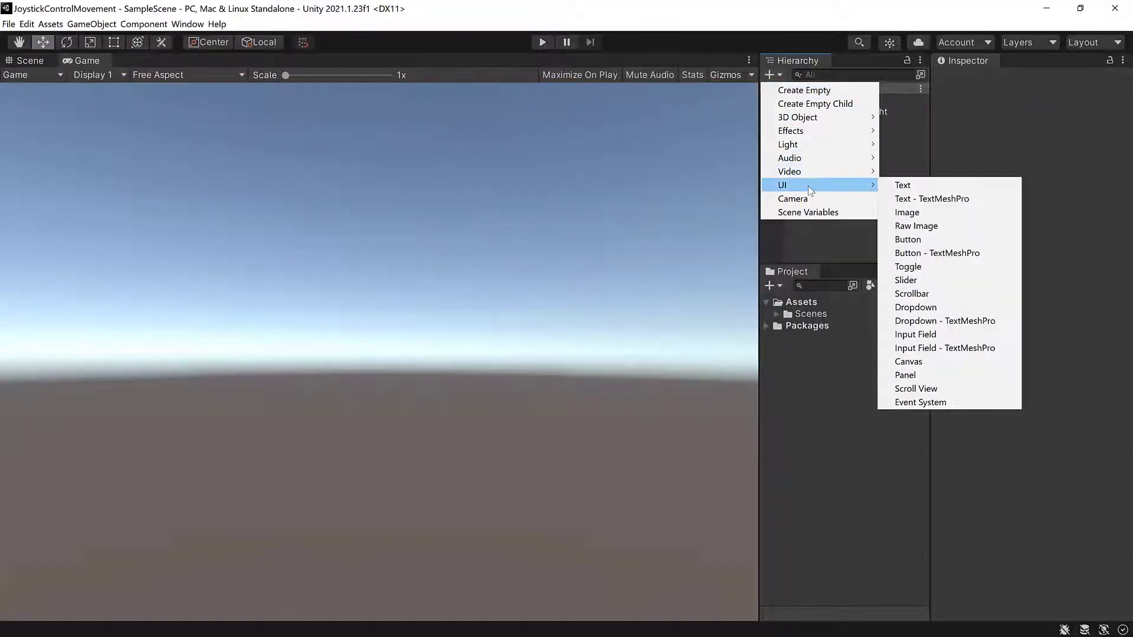
left_click(925, 218)
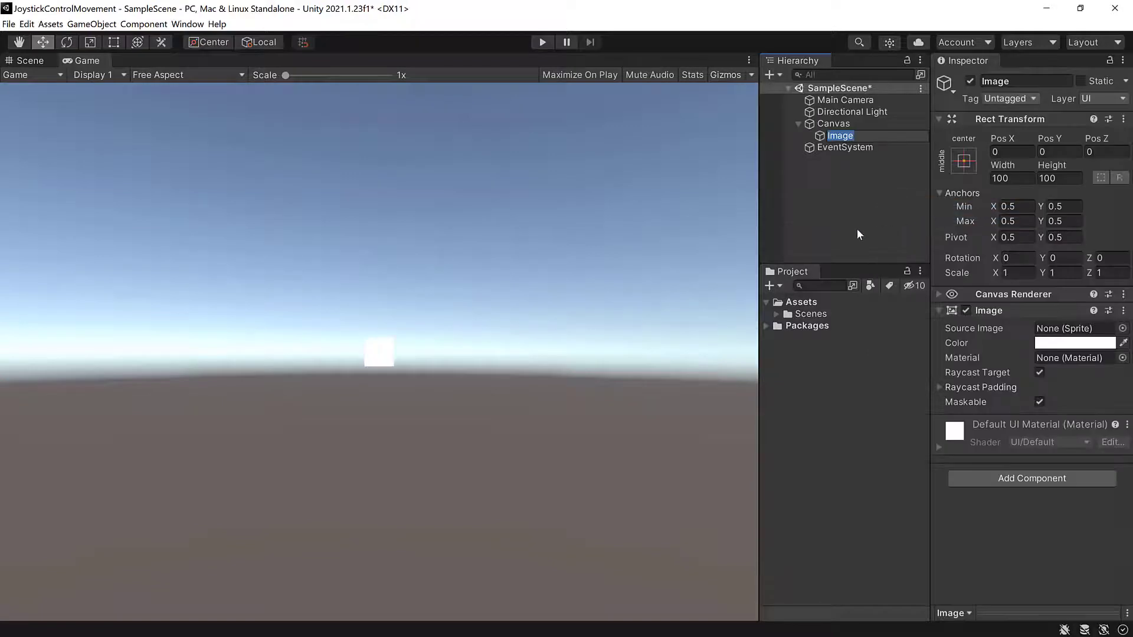
- Set the Canvas Scaler's UI Scale Mode to Scale With Screen Size, then reselect the Image
left_click(832, 123)
left_click(1077, 343)
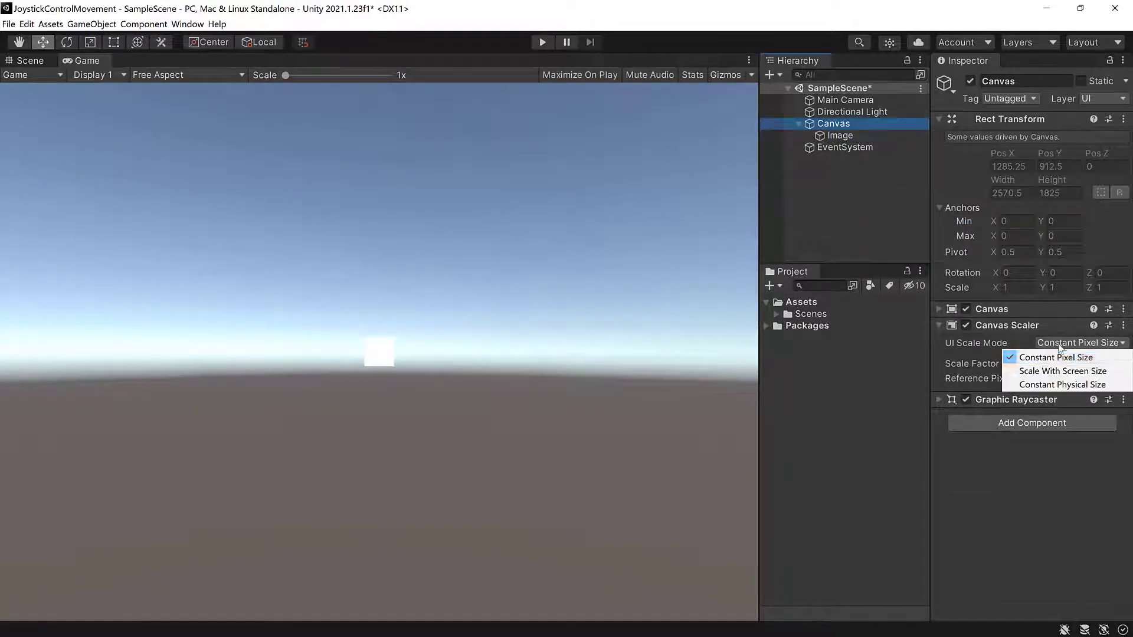
left_click(1045, 371)
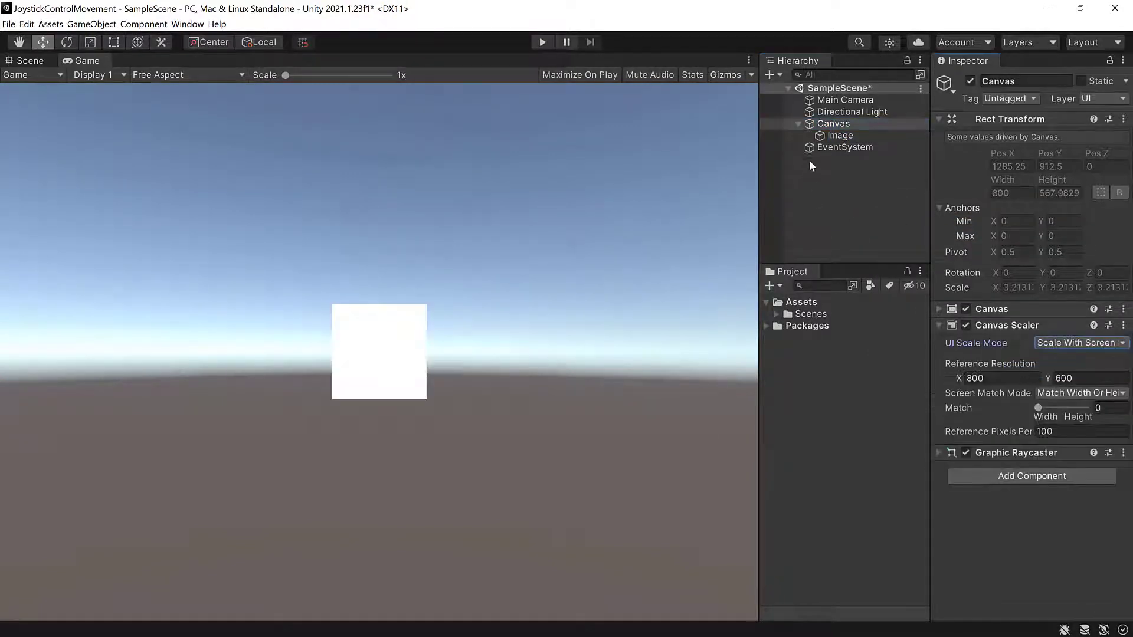
left_click(836, 136)
left_click(964, 160)
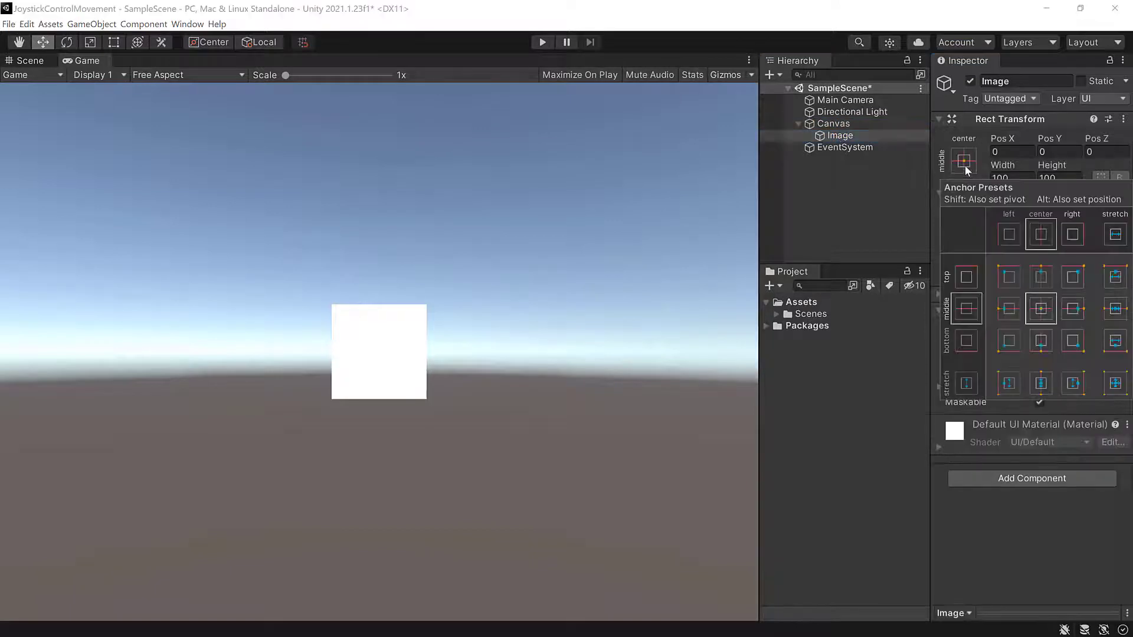
- Anchor the image bottom-centre with the Knob sprite, Pos Y 25, and 150×150 size
left_click(1041, 340)
left_click(1121, 329)
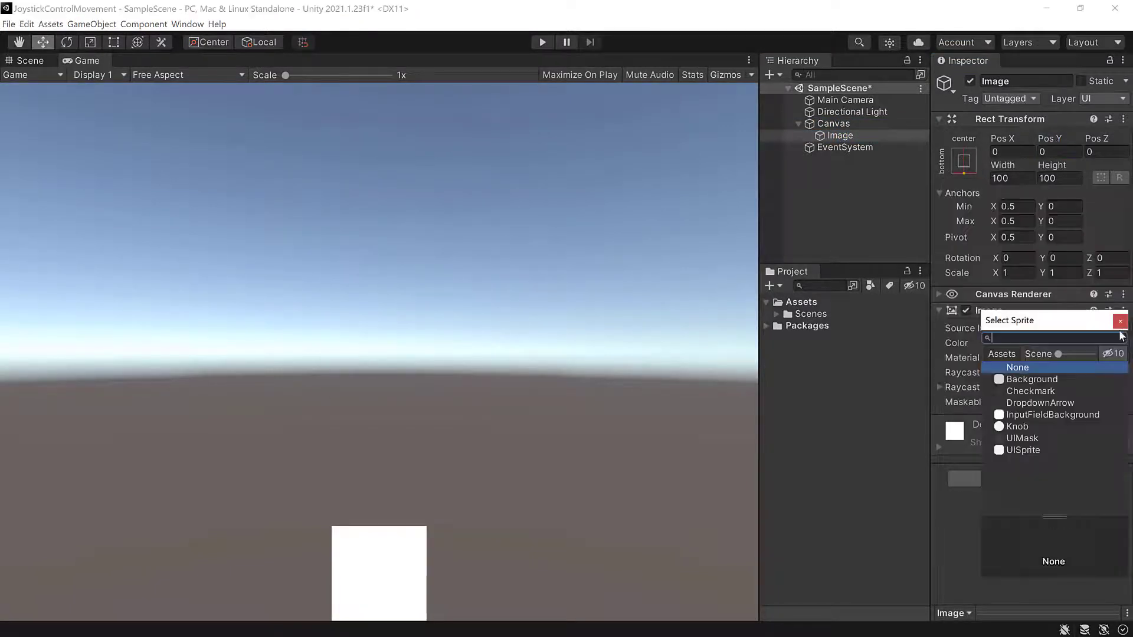
left_click(1017, 430)
left_click(1073, 59)
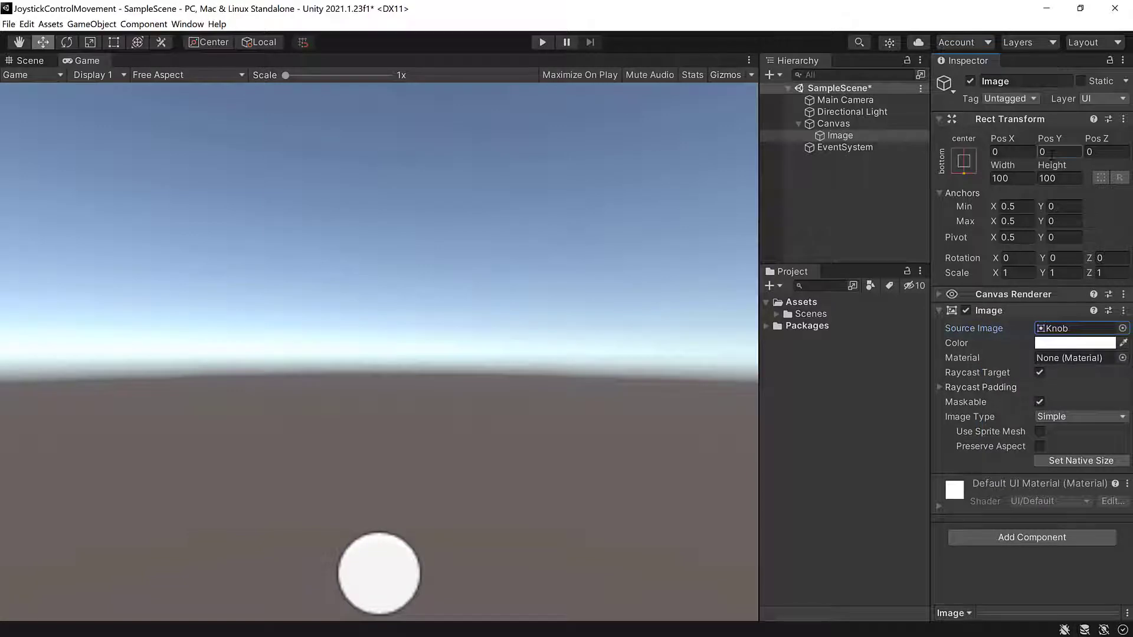
type("25")
type("1")
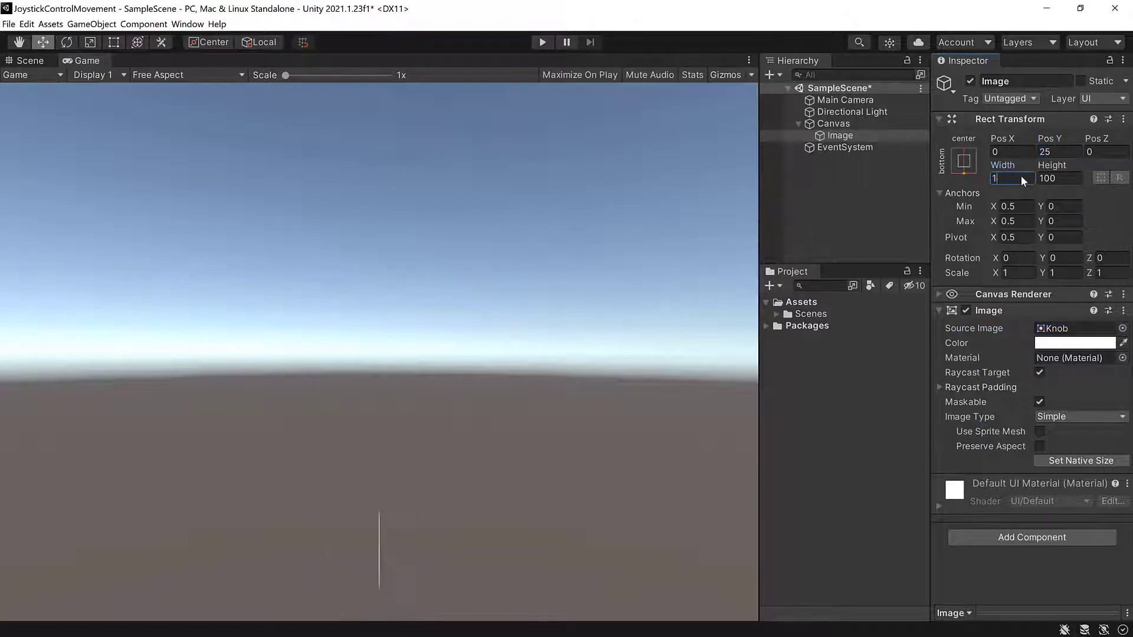
type("50")
key("Tab")
type("150")
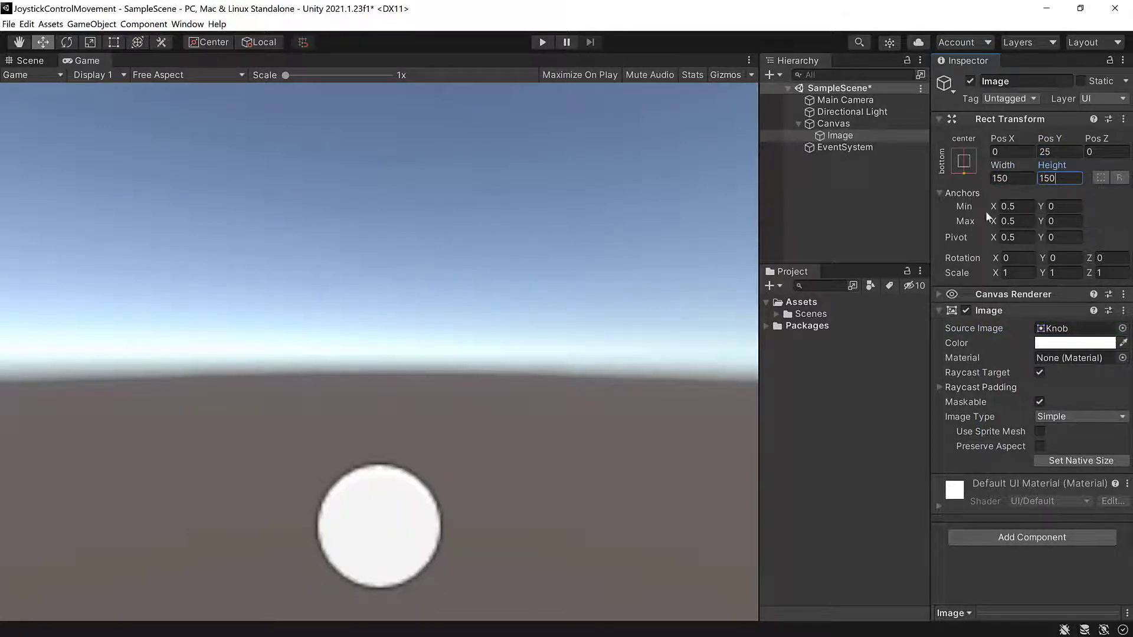
- Colour the circle dark grey 2E2E2E at alpha 128, rename it JoystickController, and save
left_click(1056, 343)
left_click(1003, 397)
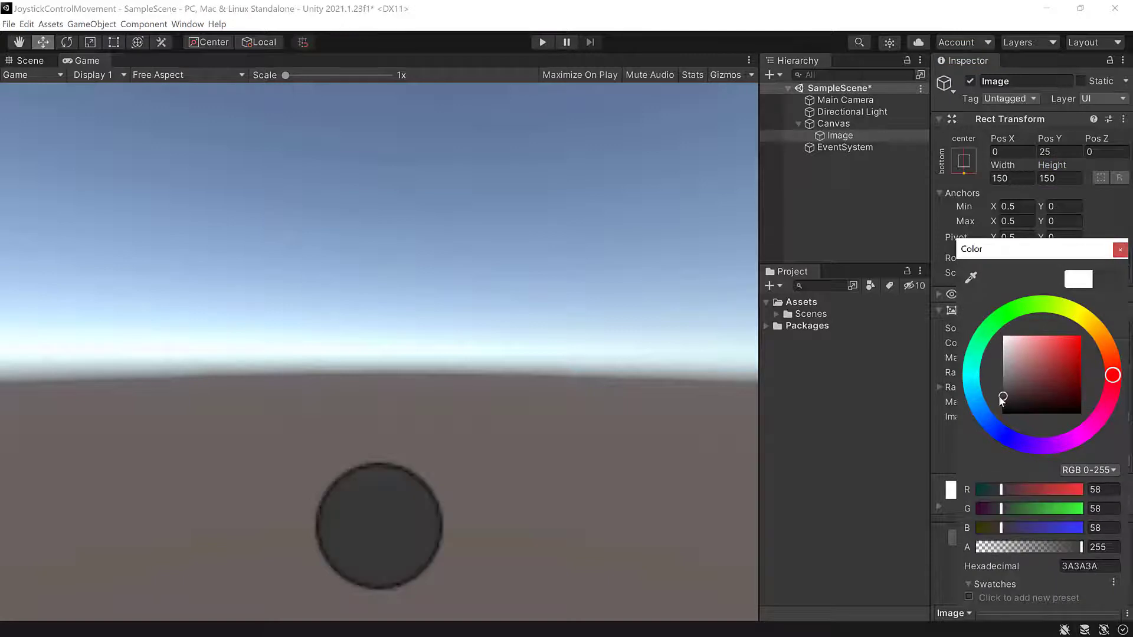
left_click_drag(1001, 399, 1002, 400)
type("128")
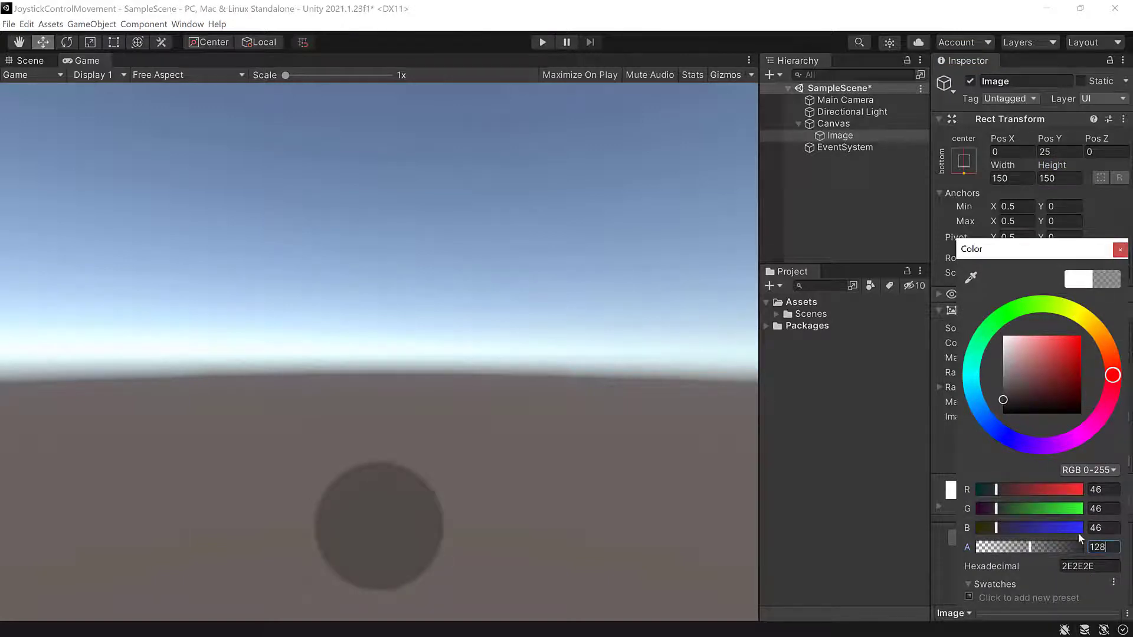
left_click(834, 138)
type("JoystickController")
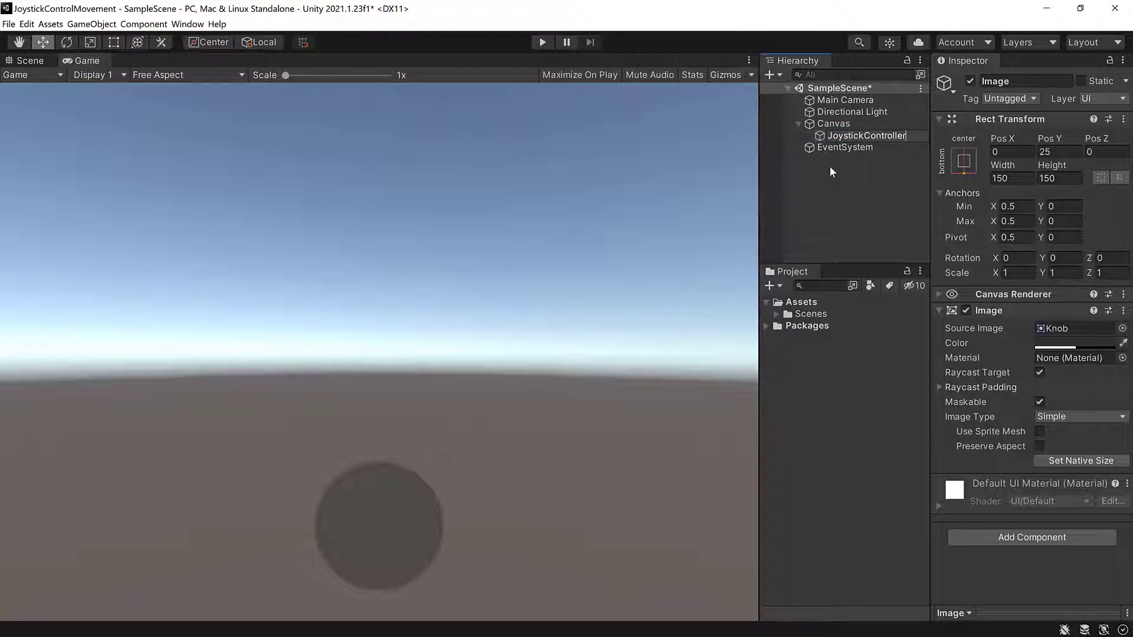
key("Return")
key("ctrl+s")
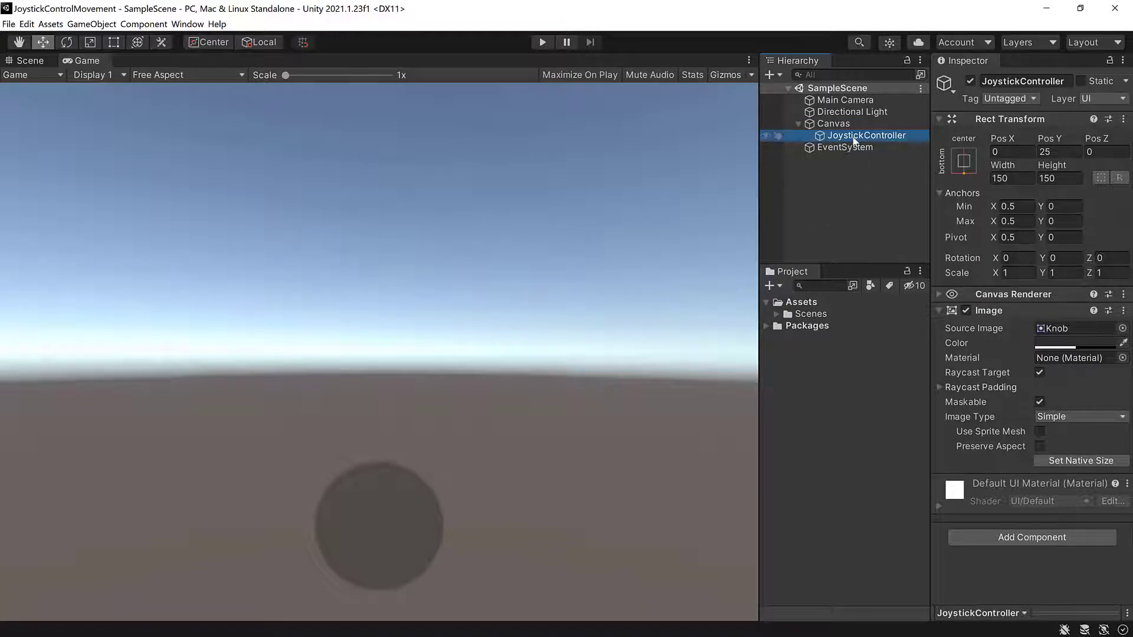
- Add a child UI Image named handle under JoystickController
right_click(854, 140)
mouse_move(913, 371)
left_click(1015, 396)
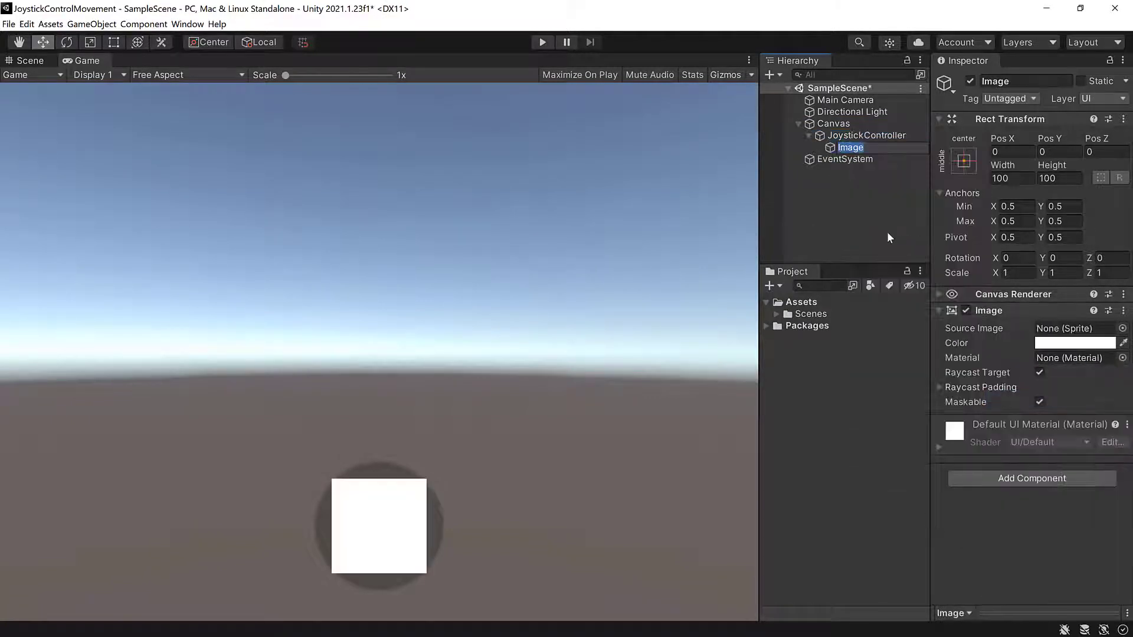
type("ha")
type("ndle")
key("Return")
- Give handle the Knob sprite, 50×50 size, and a bright orange colour
left_click(1122, 328)
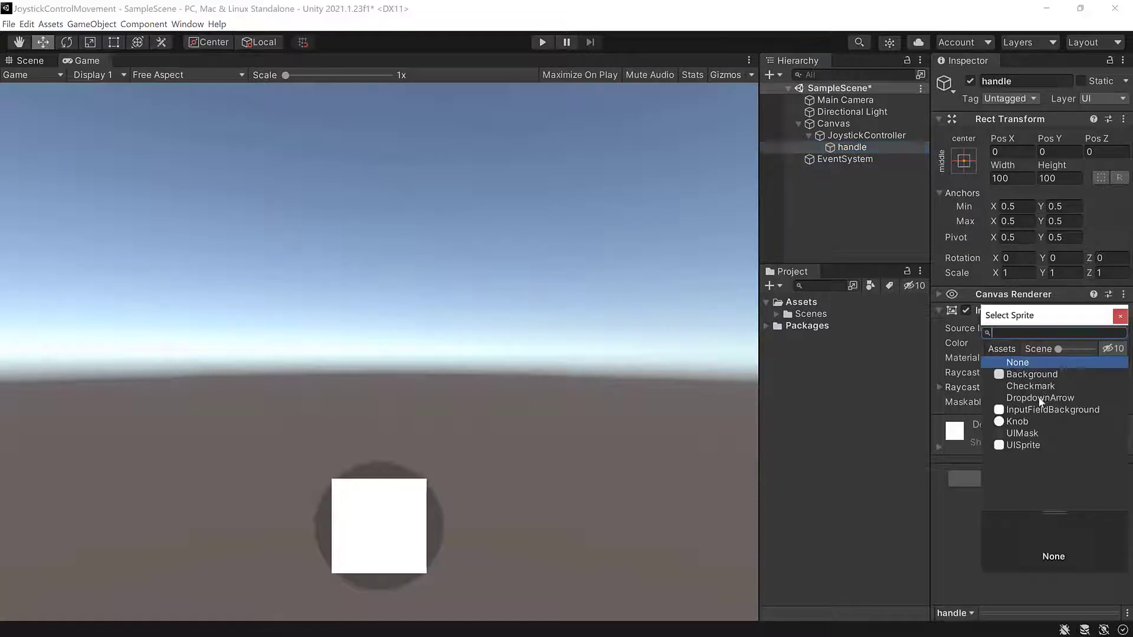
double_click(1024, 423)
left_click(1018, 177)
type("50")
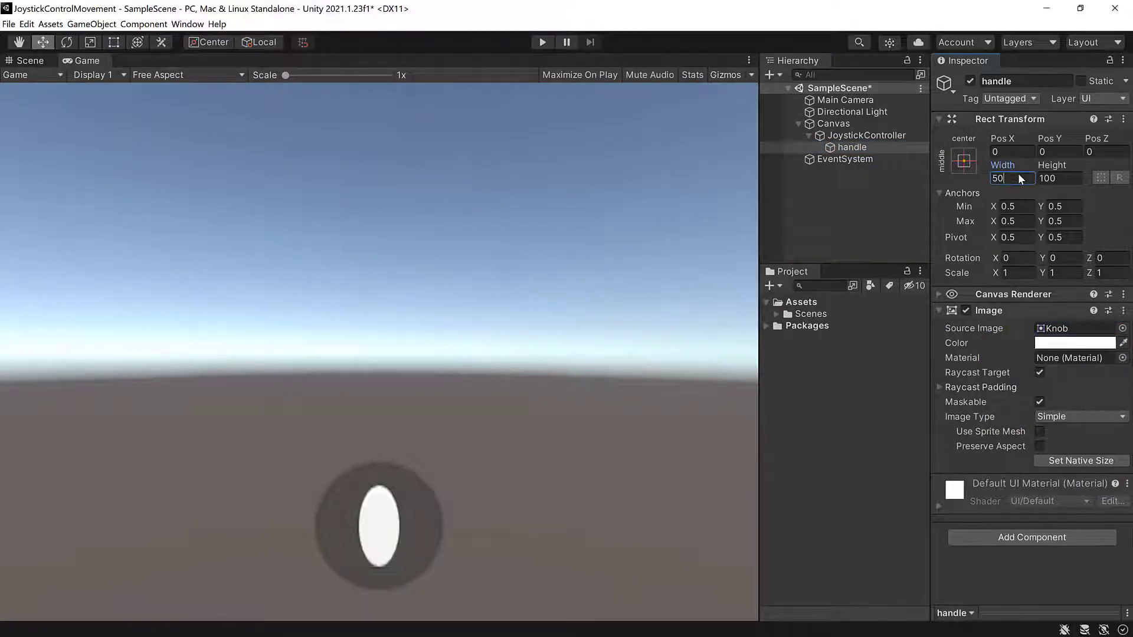
key("Tab")
type("50")
left_click(1074, 342)
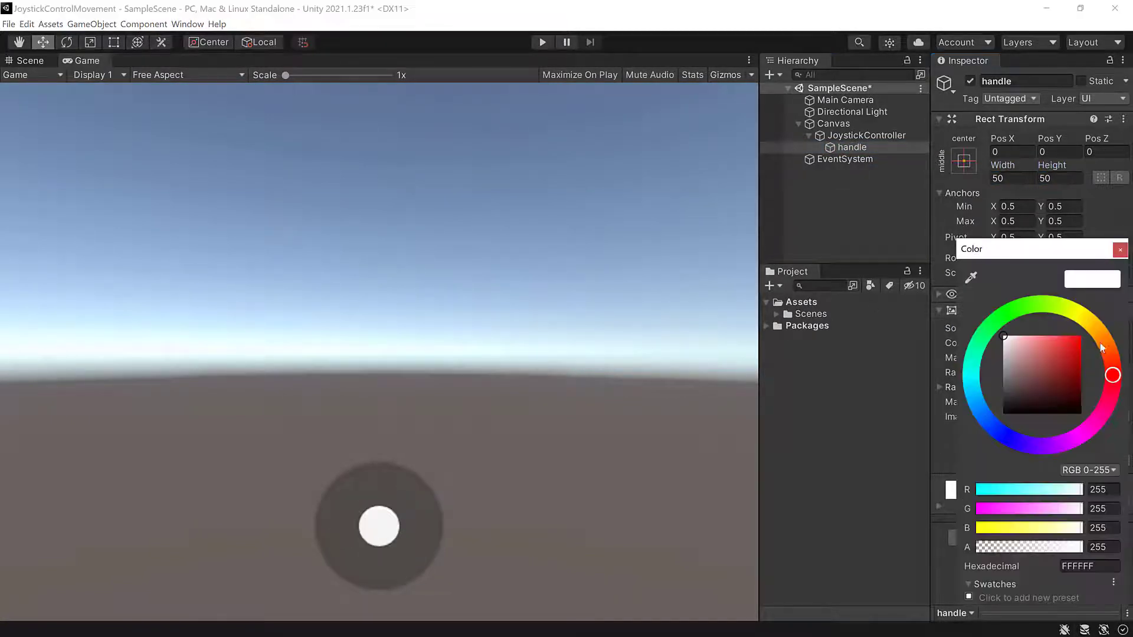
left_click(1105, 344)
left_click(1074, 347)
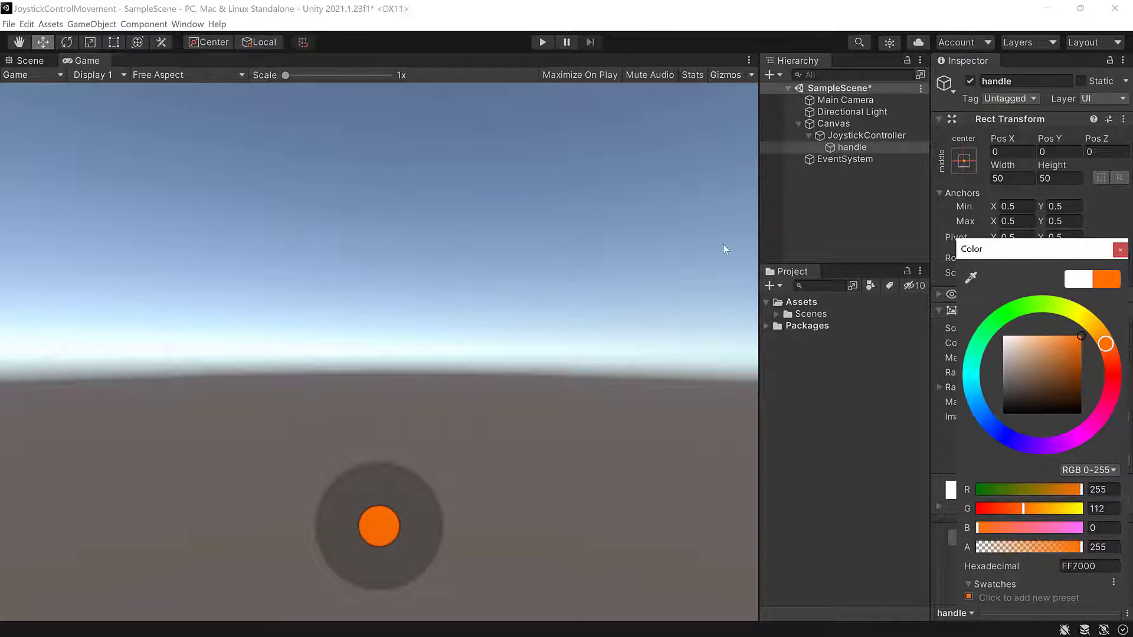
left_click(866, 136)
- Add a new JoystickController script component to the JoystickController object
left_click(940, 311)
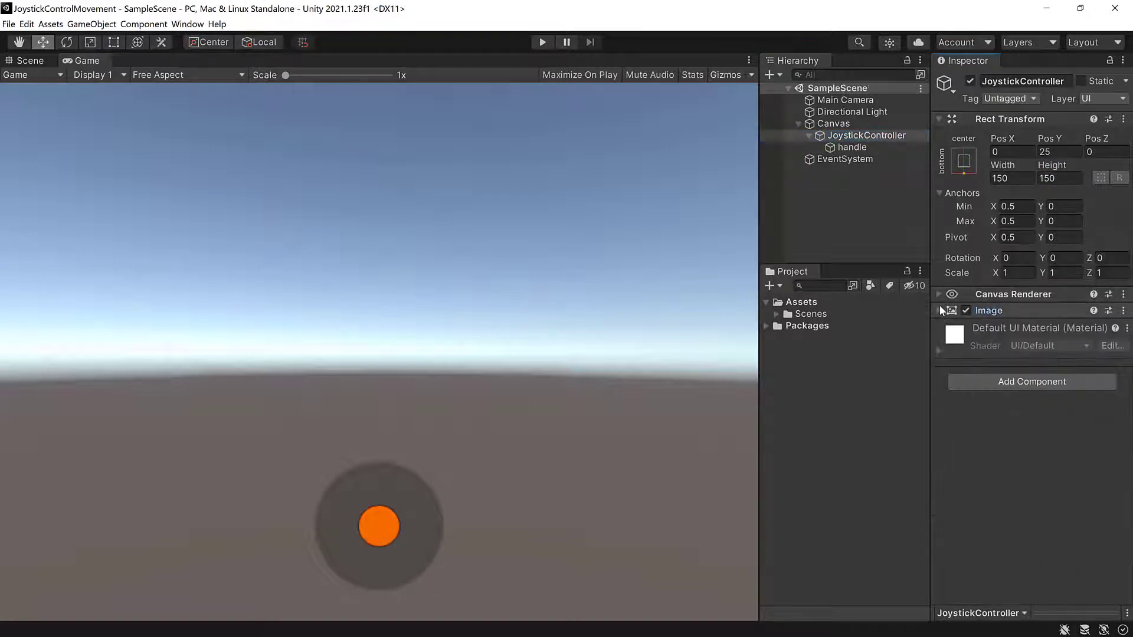
left_click(1017, 381)
type("Joyst")
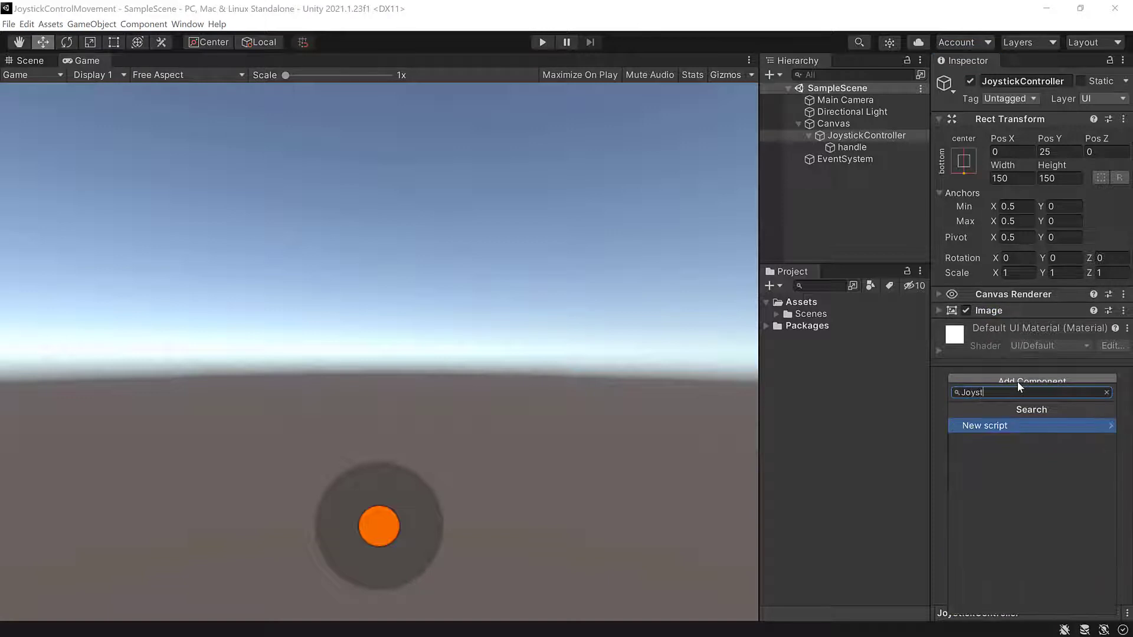
type("ickController")
key("Return")
key("Return")
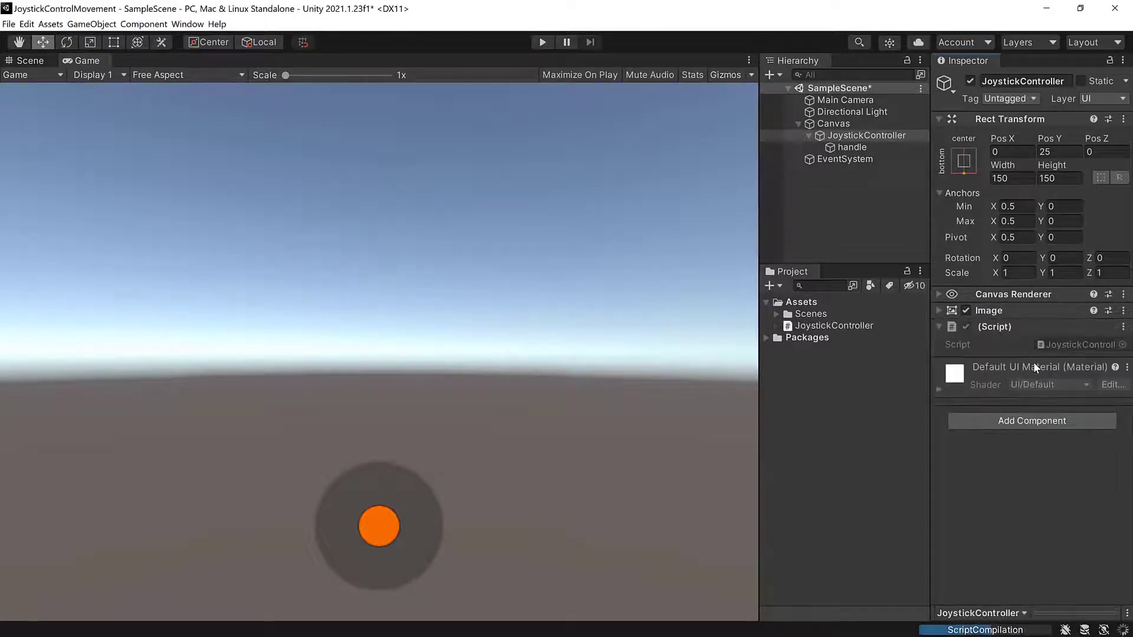
left_click(1123, 326)
- Replace the default methods with a [SerializeField] private float maxDisplacement = 200
left_click(1044, 472)
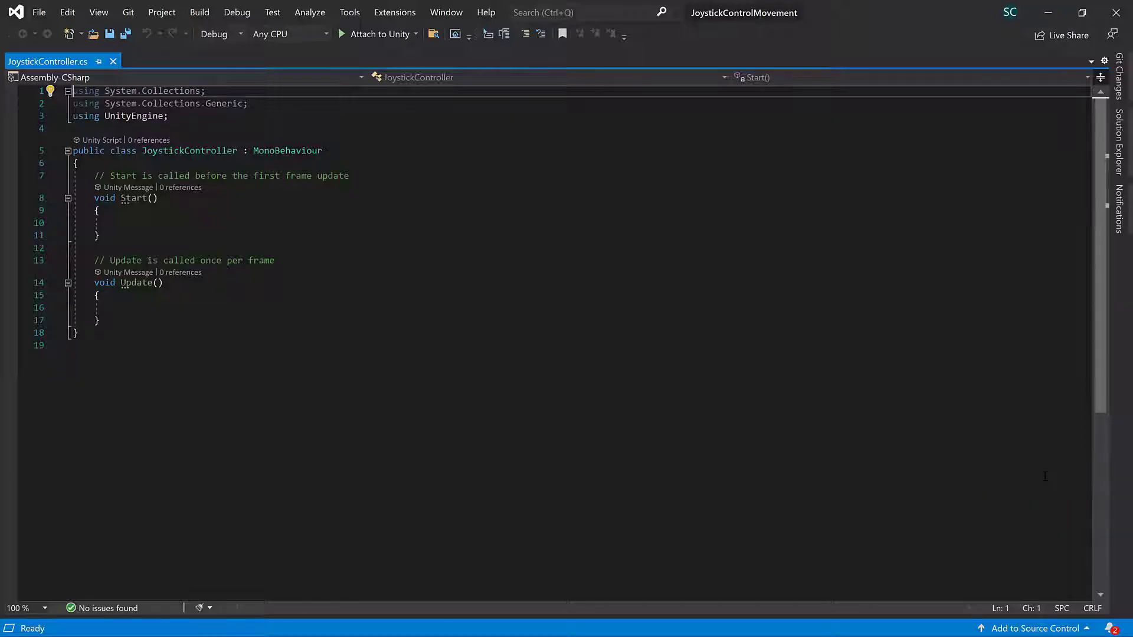
left_click_drag(100, 322, 50, 176)
key("BackSpace")
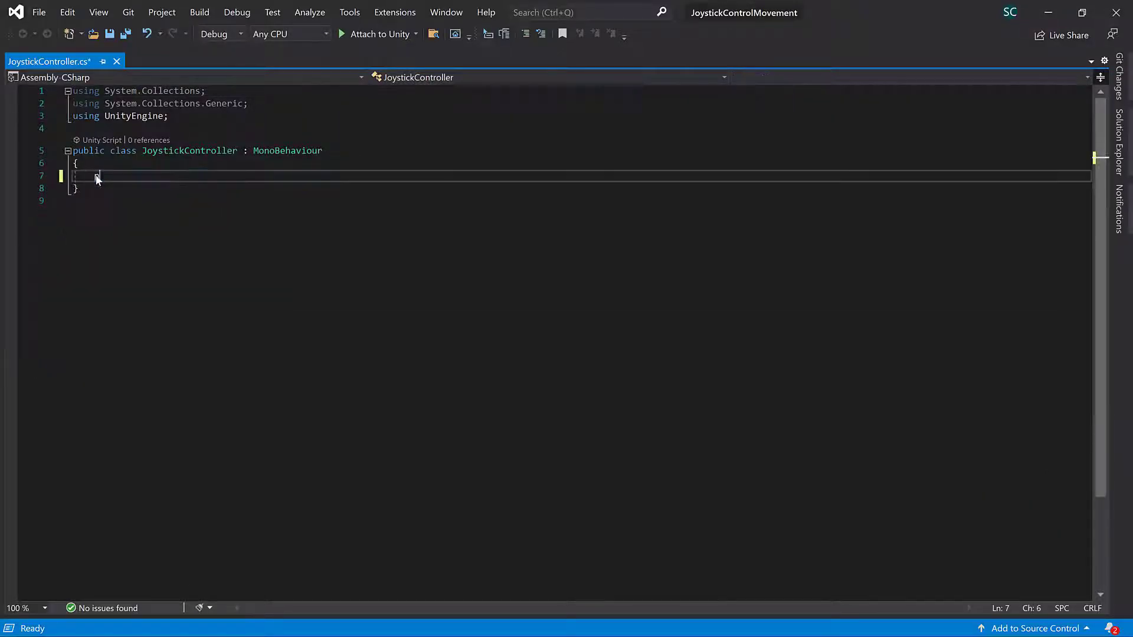
type("private float maxDisplacement")
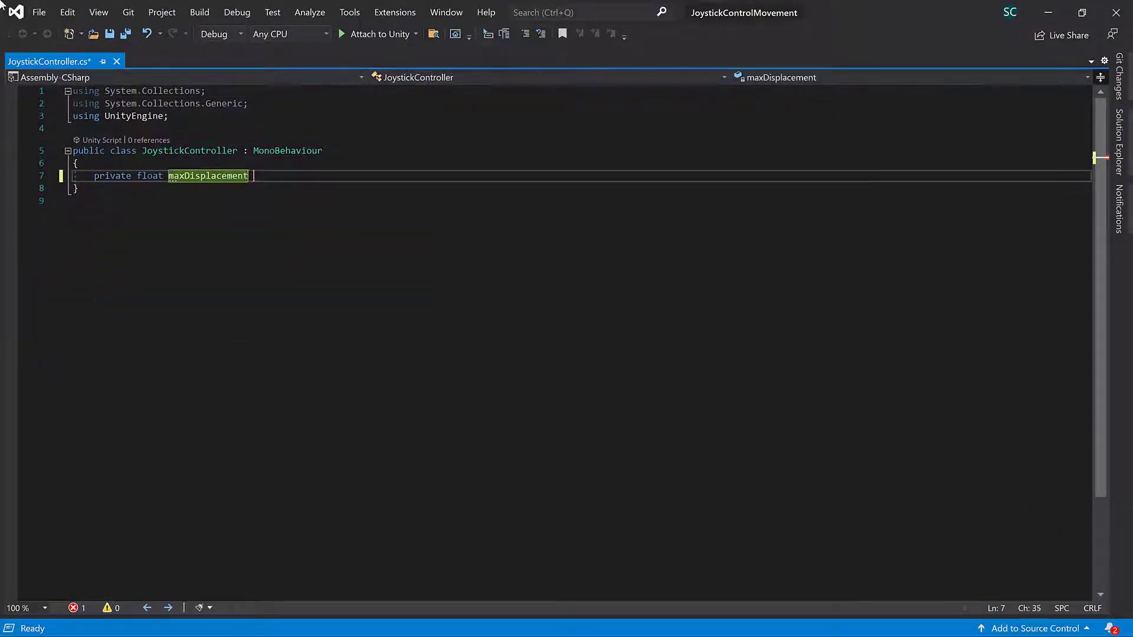
type(" = 200;")
key("ctrl+Return")
type("[ser")
key("Tab")
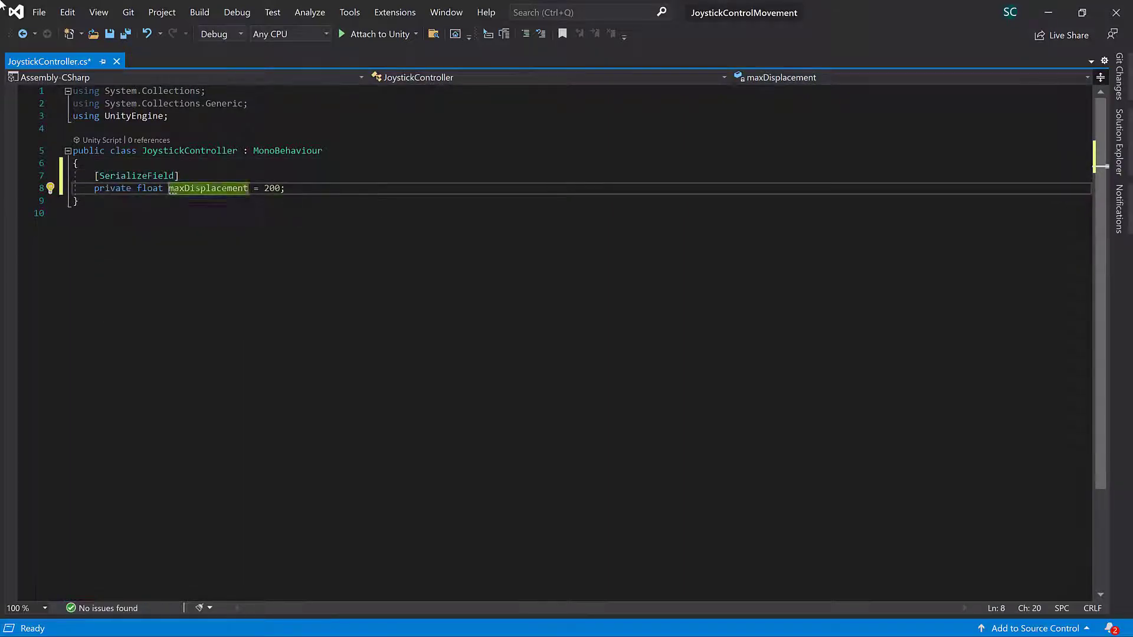
key("Down")
key("End")
key("Return")
- Declare Vector2 startPos, Transform handle, and public static float Horizontal and Vertical set to 0
type("Vect")
key("Tab")
type("startPos;")
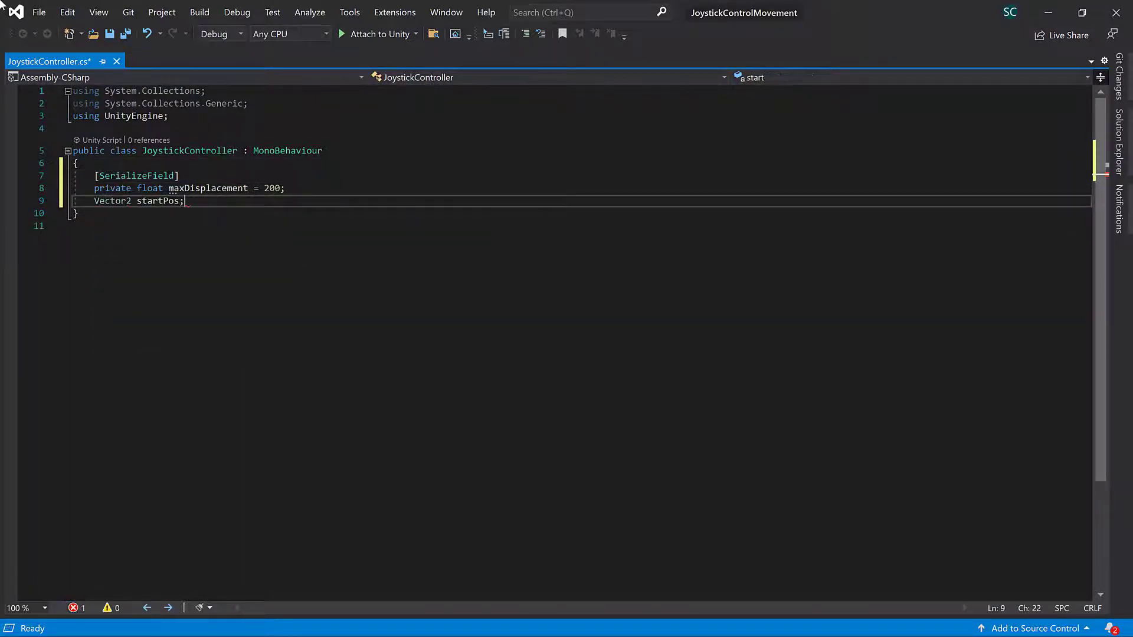
key("Return")
type("Trans")
key("Tab")
type("handle;")
key("Return")
key("Return")
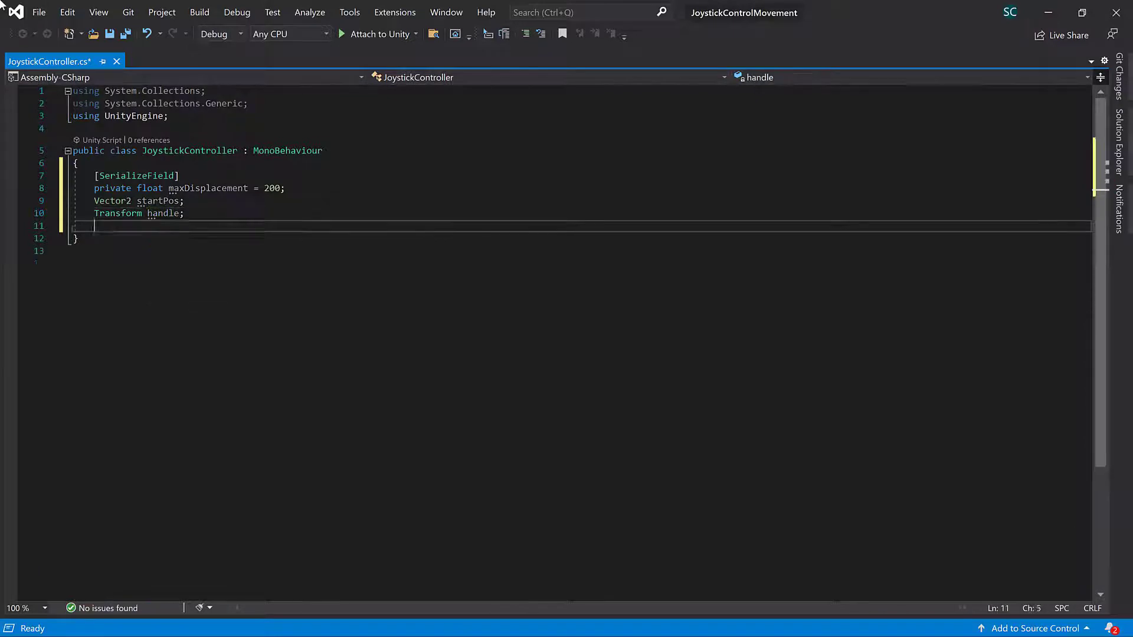
type("public static float Horizontal")
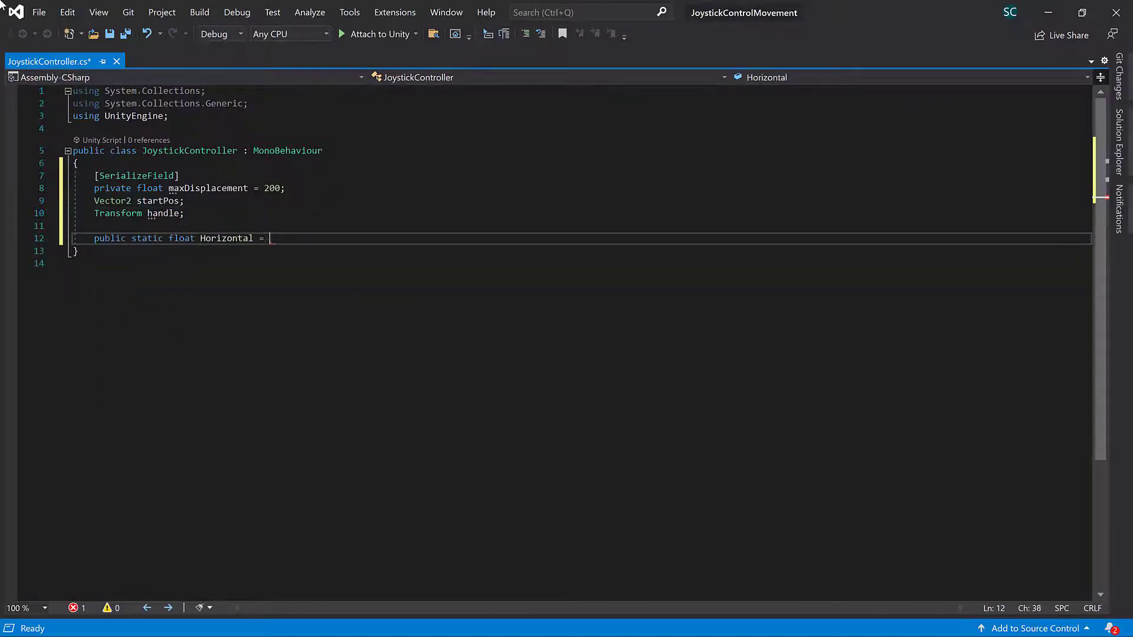
type(" = 0, Vertical = 0;")
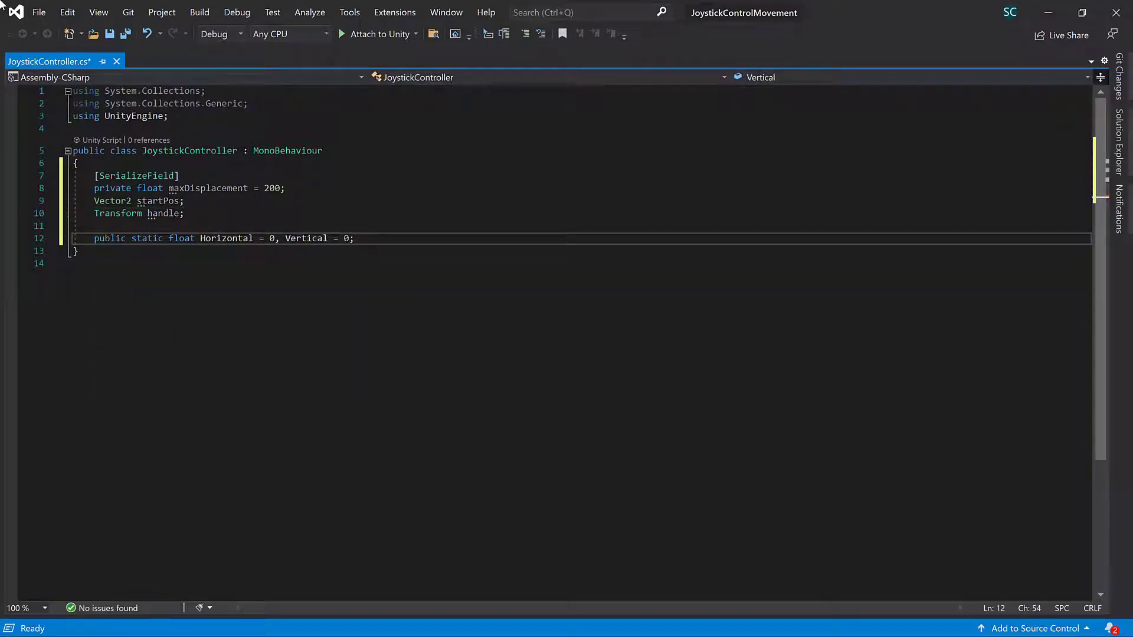
key("Return")
key("Return")
- Write Start() to set handle = transform.GetChild(0) and startPos = handle.position
type("void S")
key("Tab")
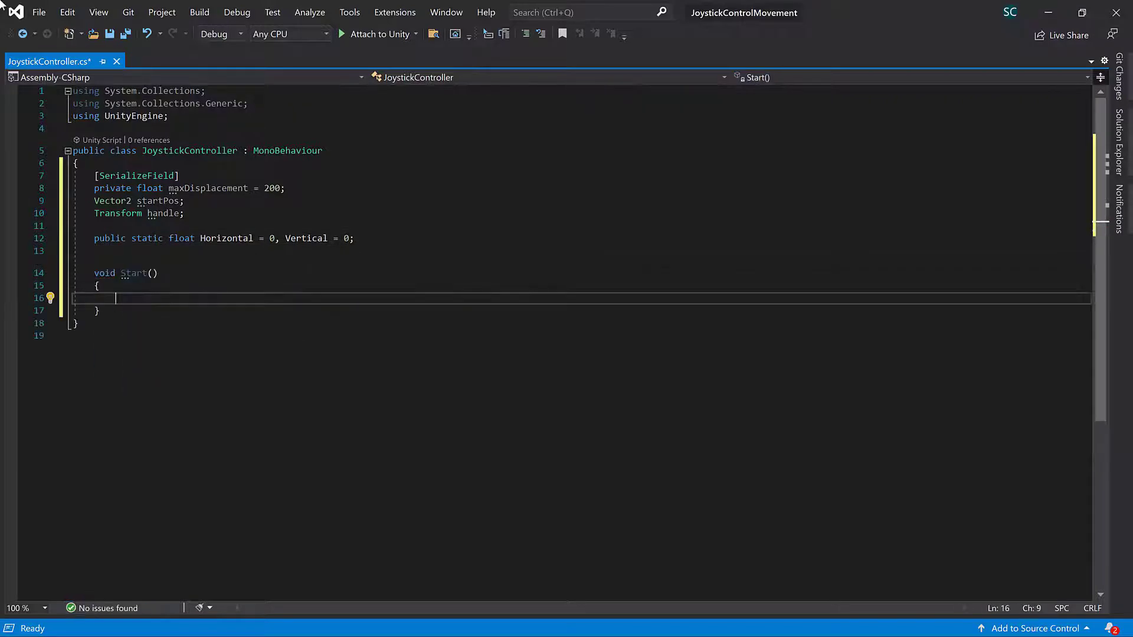
type("ha = transform.getChild(0)")
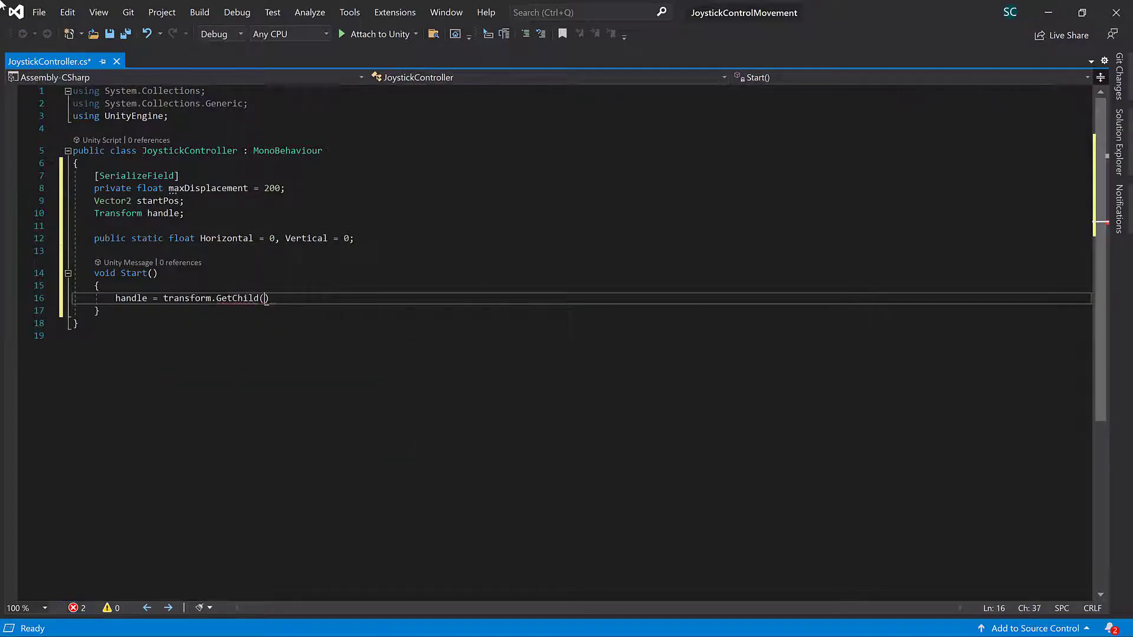
type(";")
key("Return")
type("startPos = handle.")
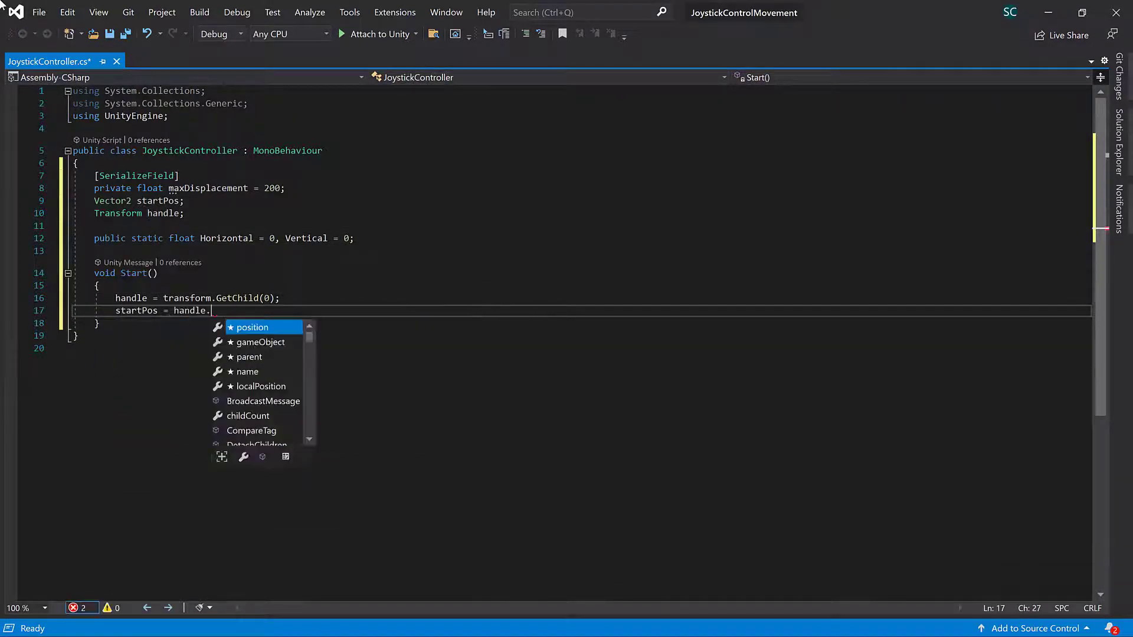
type("position;")
key("Down")
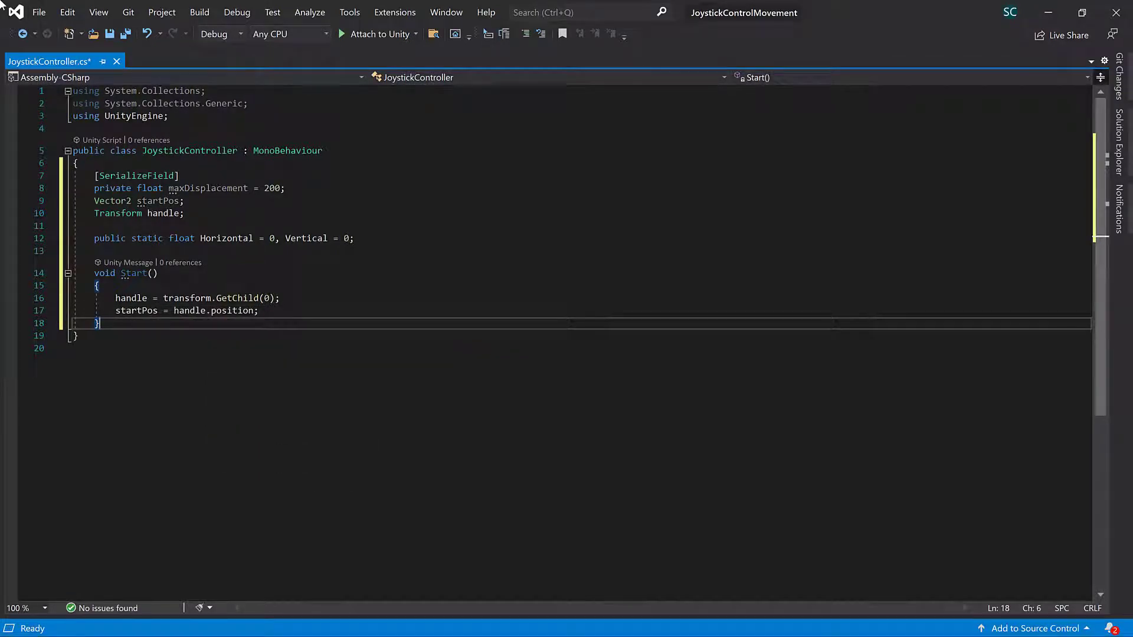
key("Return")
key("Return")
- Write UpdateHandlePosition(Vector2 pos) clamping delta to maxDisplacement and setting handle.position = startPos + delta
type("void Update")
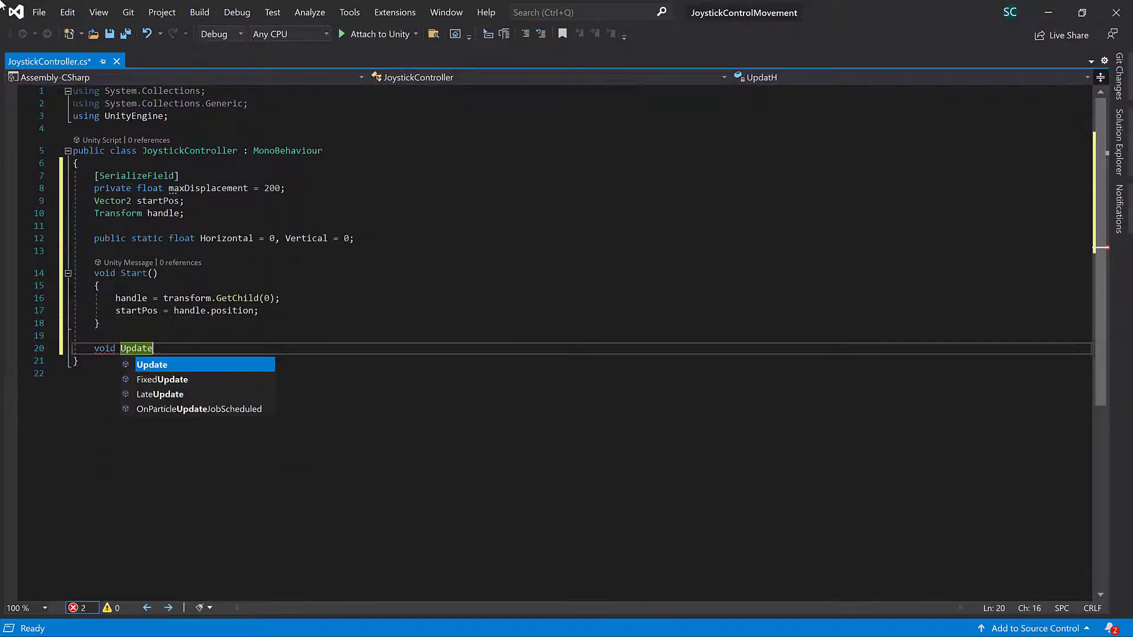
type("HandlePosition(Vector2 p")
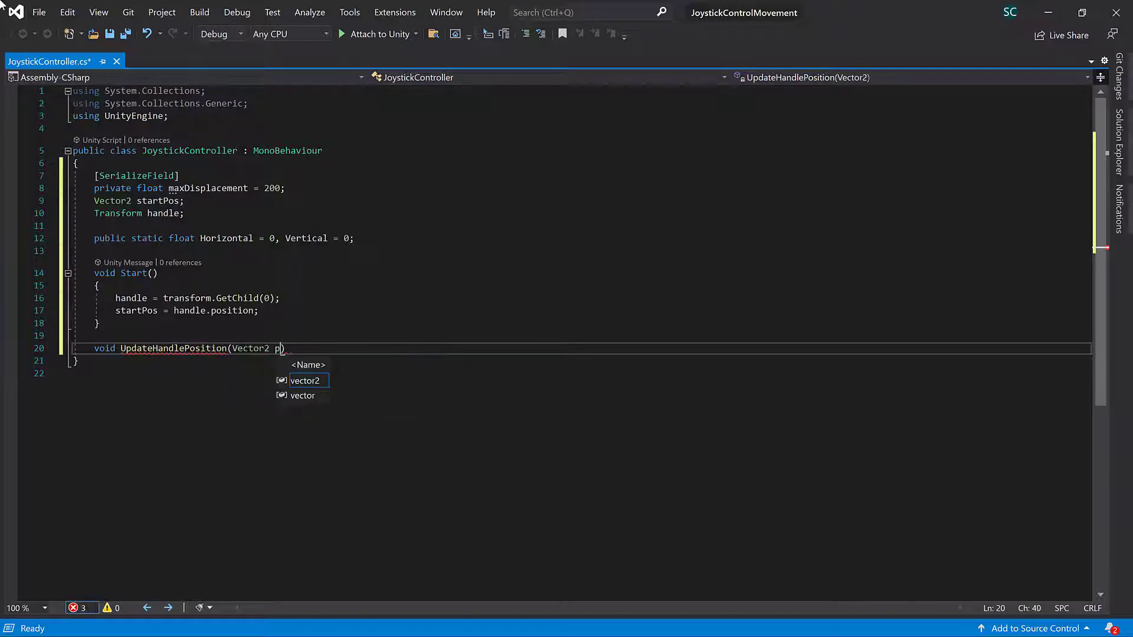
type("os")
key("Return")
type("{")
key("Return")
type("var delta = ")
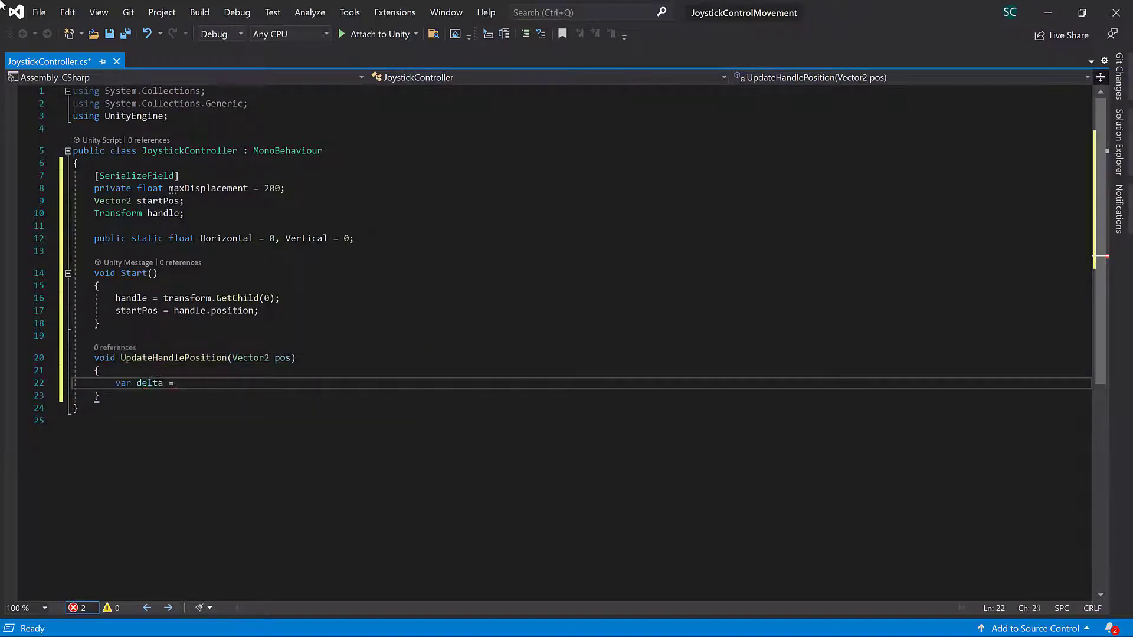
type("pos - startPos;")
key("Return")
type("d")
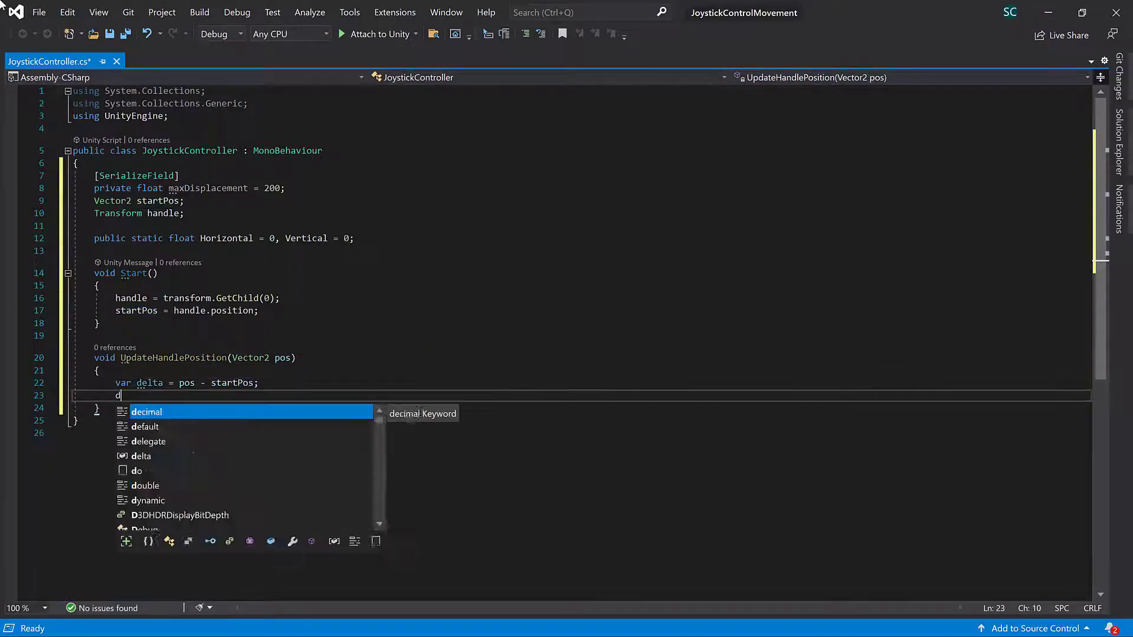
type("elta = Vector2.ClampMagnitude(d")
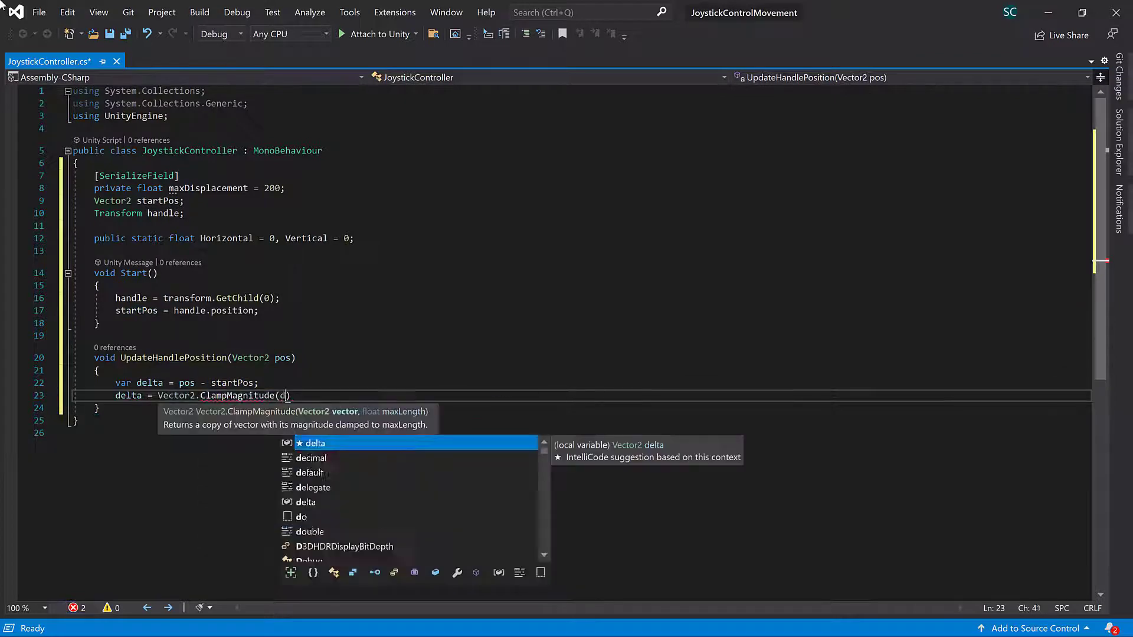
type("elta, maxDisplacement")
key("Tab")
type(");")
key("Return")
type("handle.")
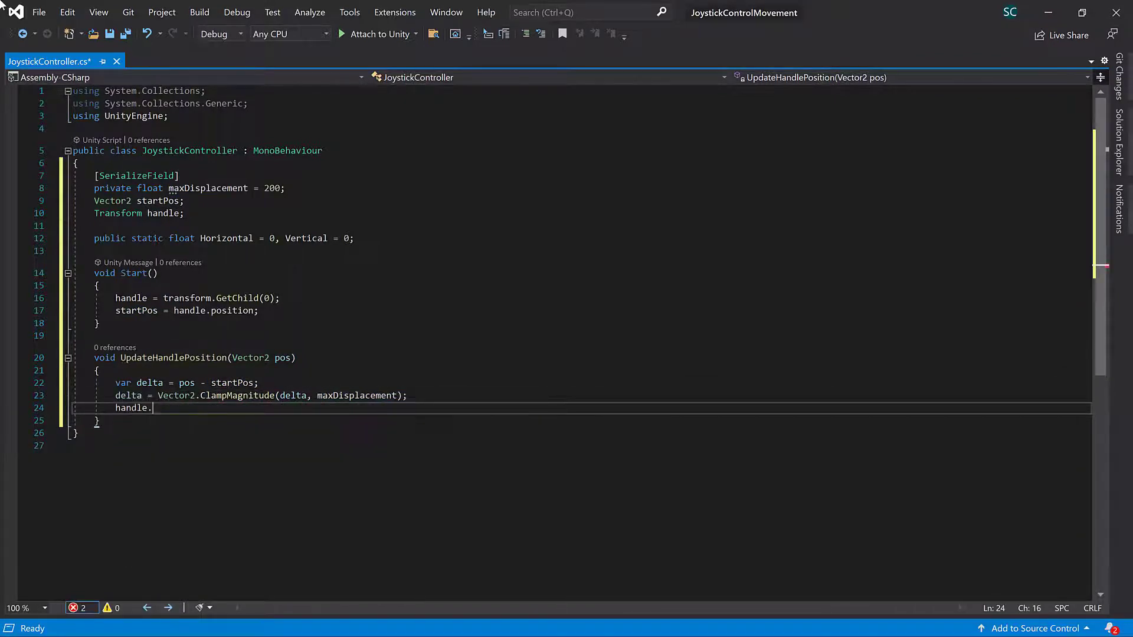
type("p")
key("Tab")
type("= st")
key("Tab")
type("+ delta")
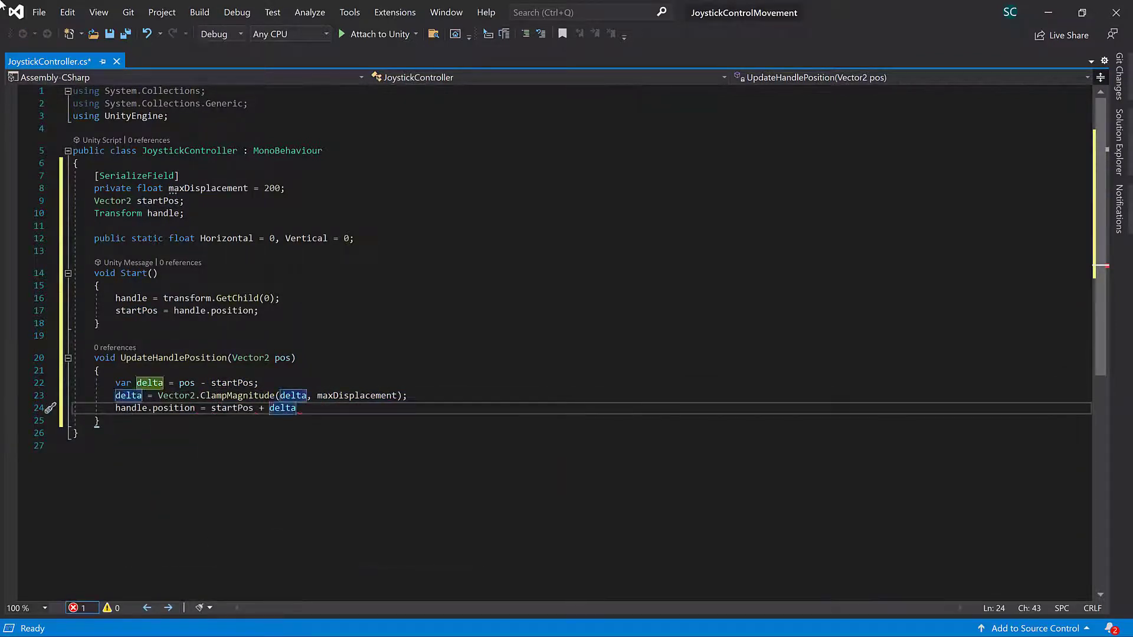
type(";")
- Set Horizontal = delta.x / maxDisplacement and Vertical = delta.y / maxDisplacement
key("Return")
type("H")
key("Tab")
type("= delta.x / max")
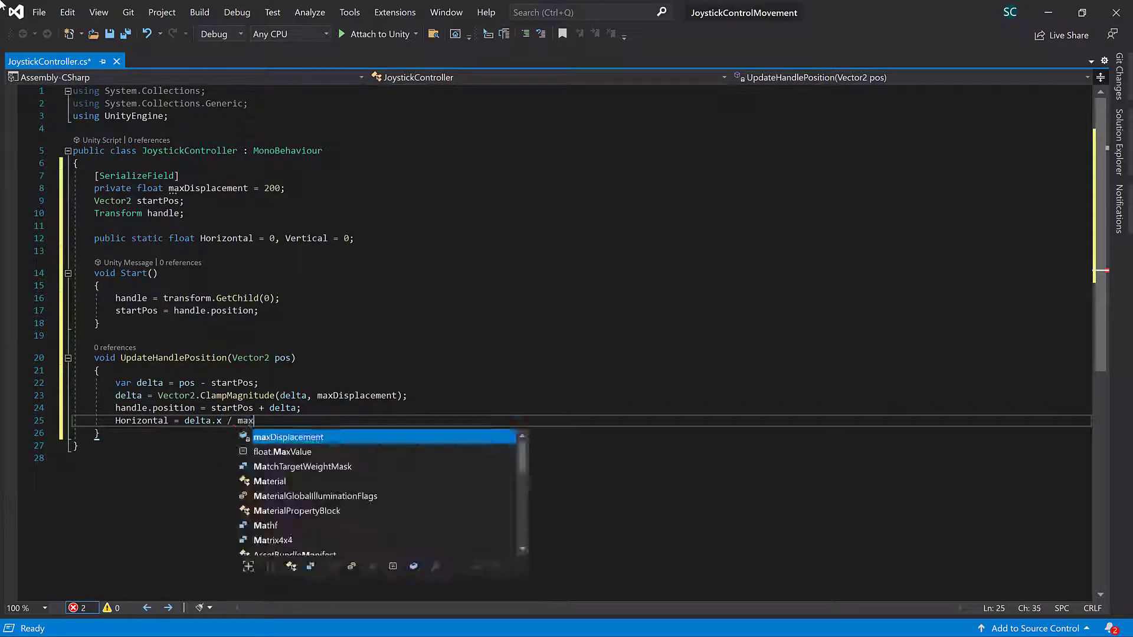
key("Tab")
type(";")
key("Return")
type("Ver")
key("Tab")
type("= delta.y")
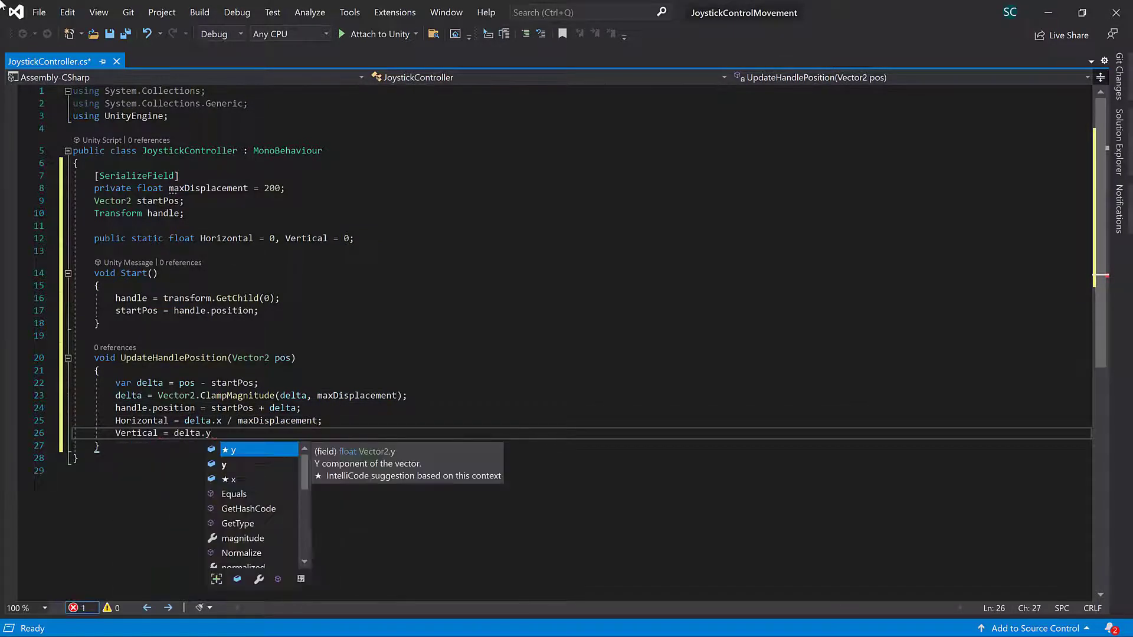
type(" / max")
key("Tab")
type(";")
key("Down")
- Add the import using UnityEngine.EventSystems; at the top of the file
key("Up")
key("Up")
key("Up")
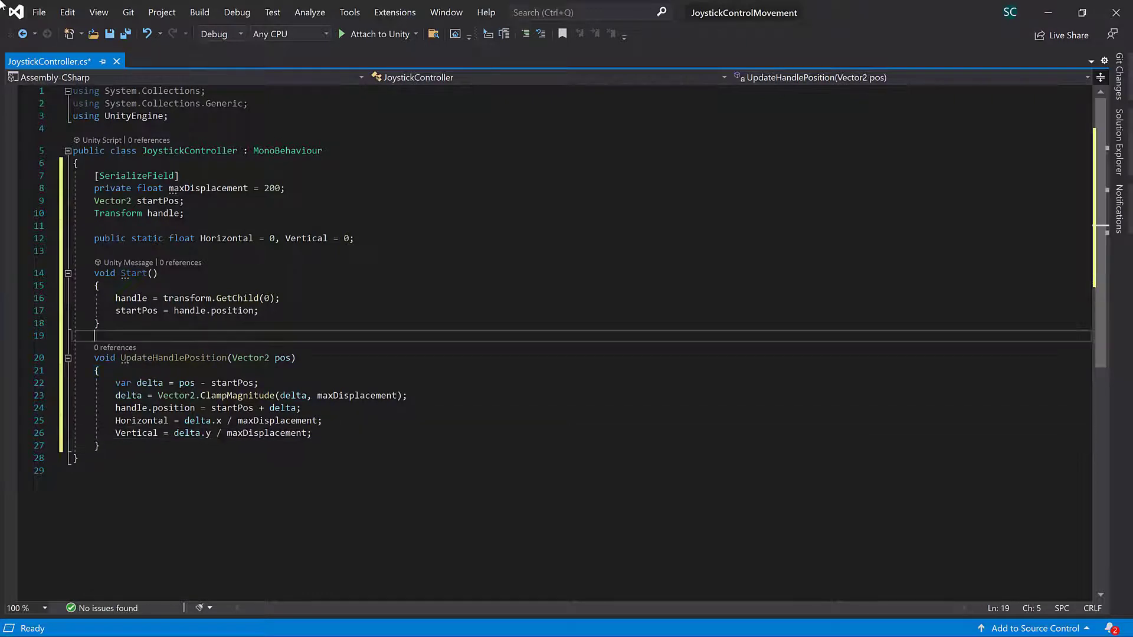
key("Up")
key("Up")
key("Up")
key("End")
key("Return")
type("using Unit")
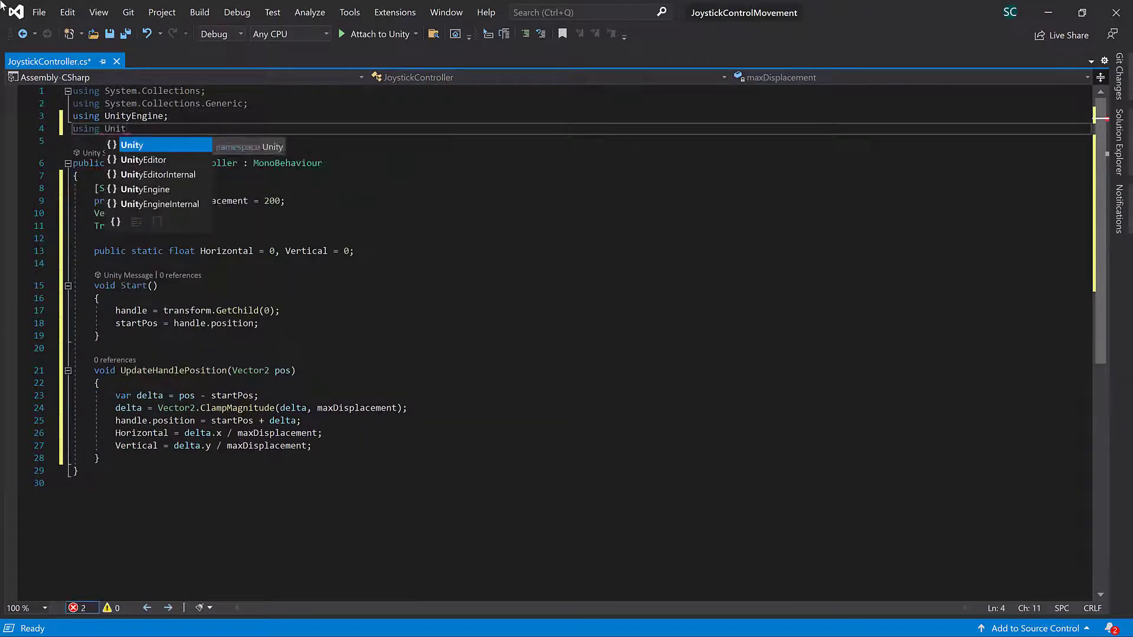
type("yEngine.Ev")
key("Tab")
type(";")
key("Down")
key("Down")
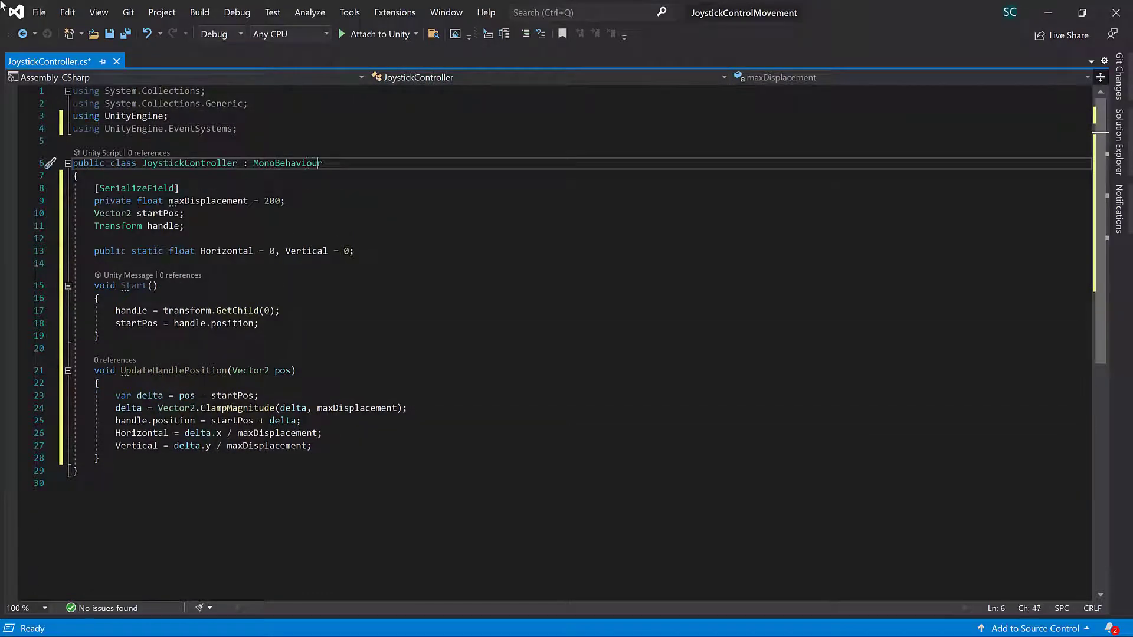
- Make the class implement IPointerDownHandler, IDragHandler and IPointerUpHandler, and save
type(",IPoi")
key("Tab")
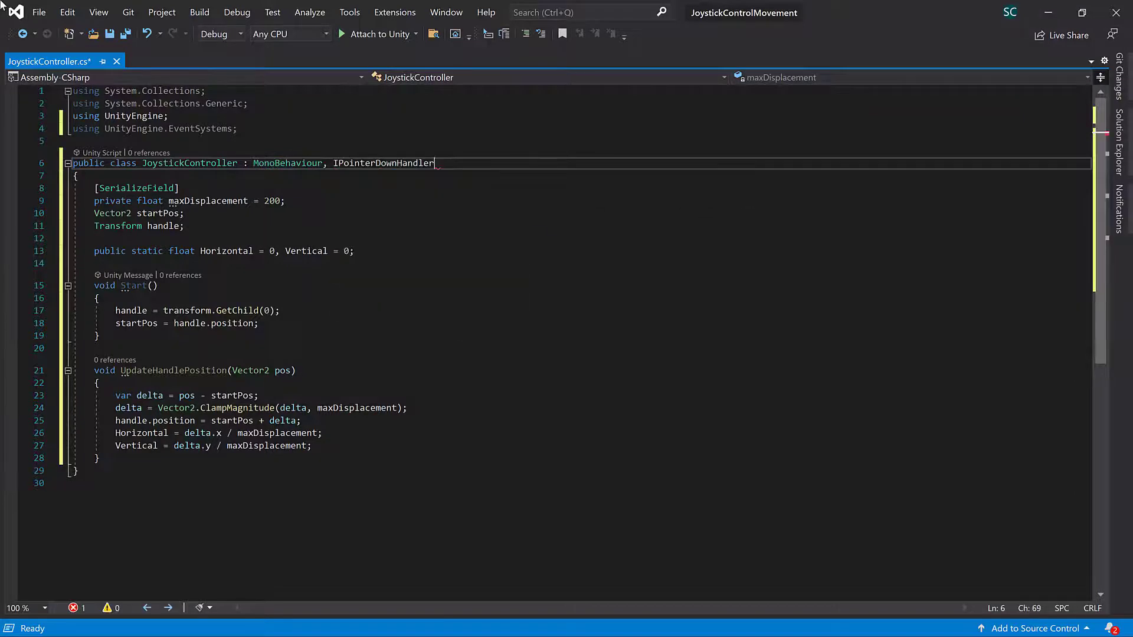
type("IP")
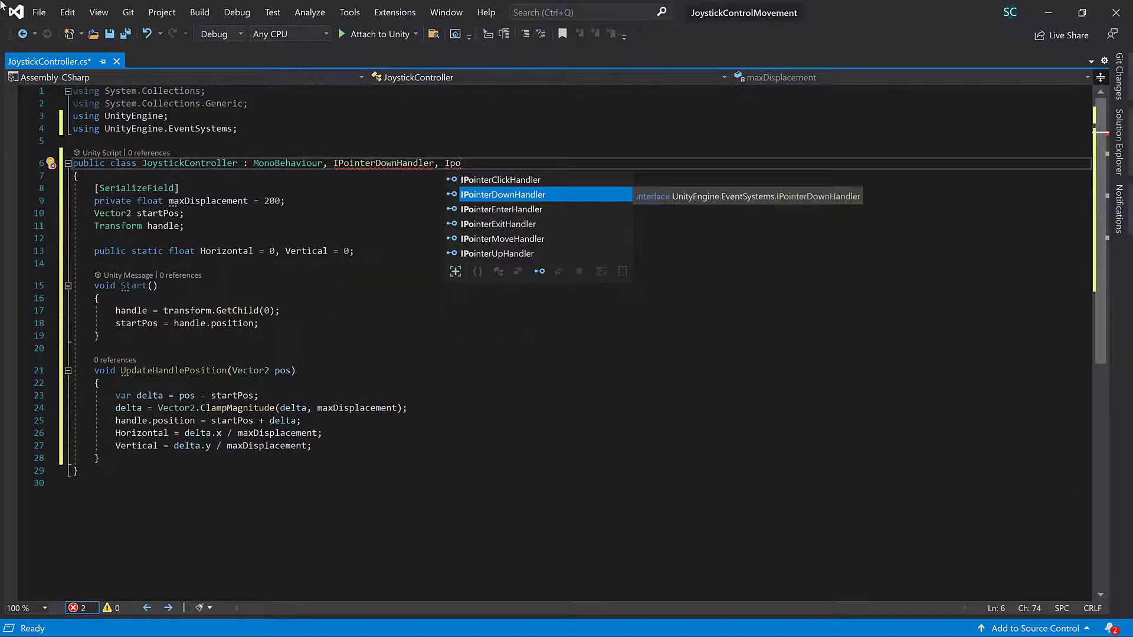
key("BackSpace")
type("D")
key("Tab")
type(", IPo")
key("Tab")
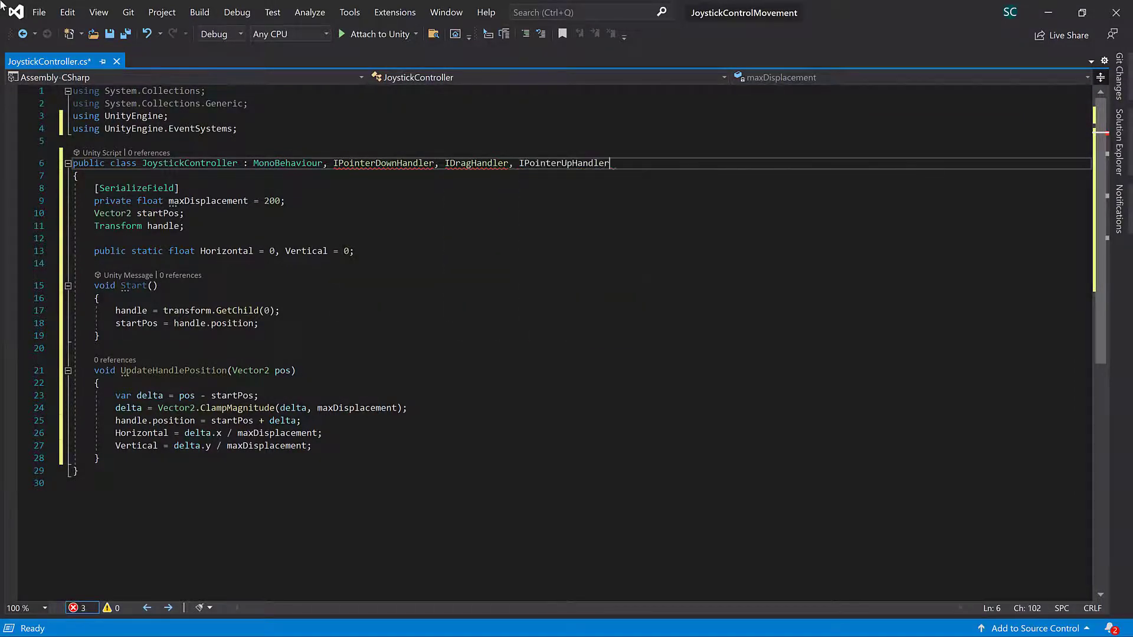
left_click(50, 237)
key("ctrl+s")
- Generate OnPointerDown, OnDrag and OnPointerUp stubs with the Implement interface quick actions
left_click(616, 163)
mouse_move(413, 165)
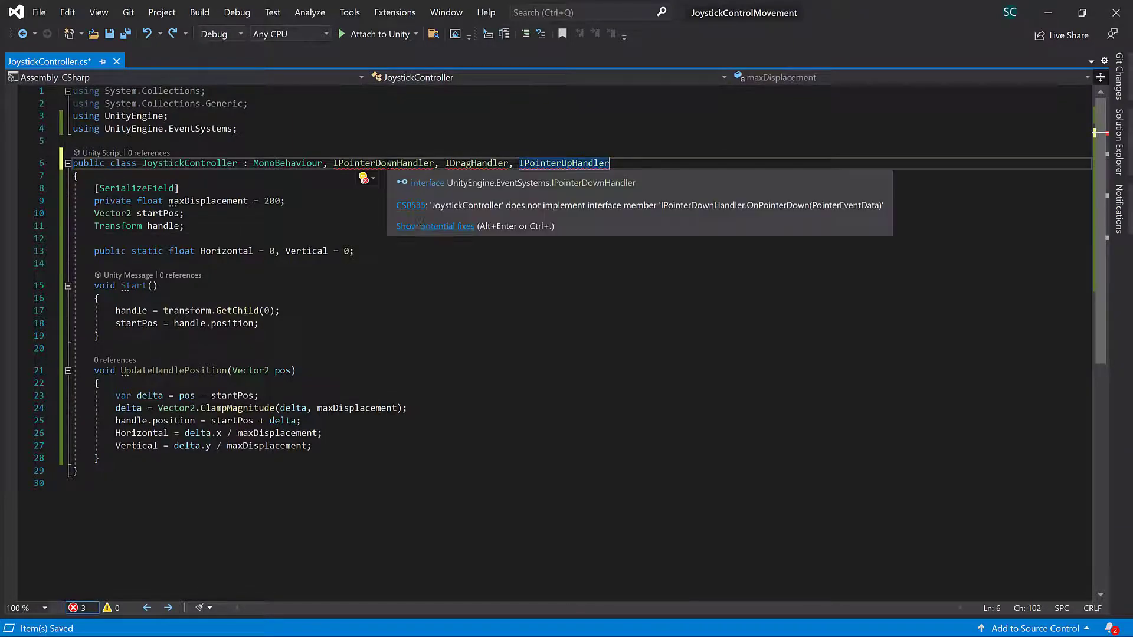
left_click(422, 230)
left_click(408, 195)
left_click(507, 228)
left_click(496, 197)
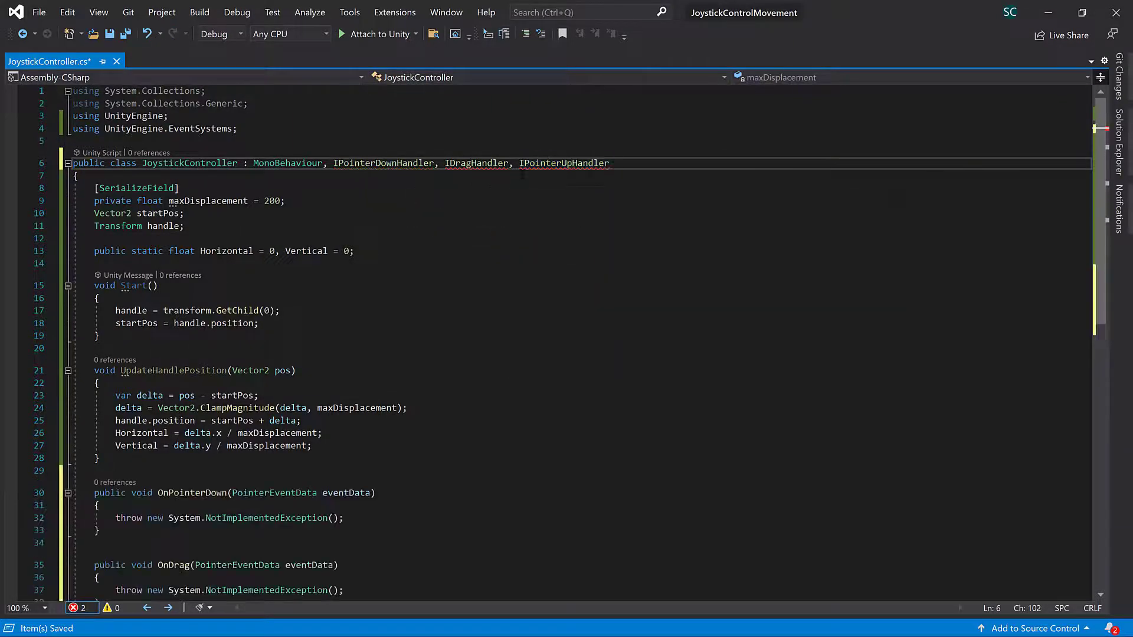
left_click(583, 230)
left_click(560, 197)
- Replace the stubs with UpdateHandlePosition(eventData.position), using startPos in OnPointerUp, and save
left_click_drag(116, 405, 372, 403)
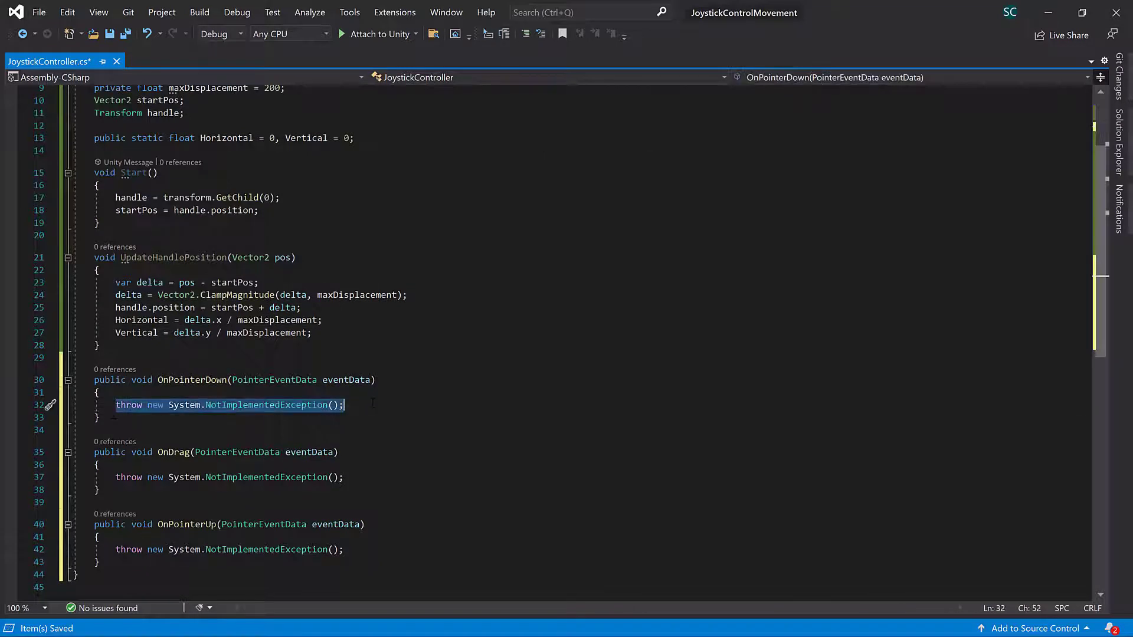
type("UpdateHandlePosition(eventData.position")
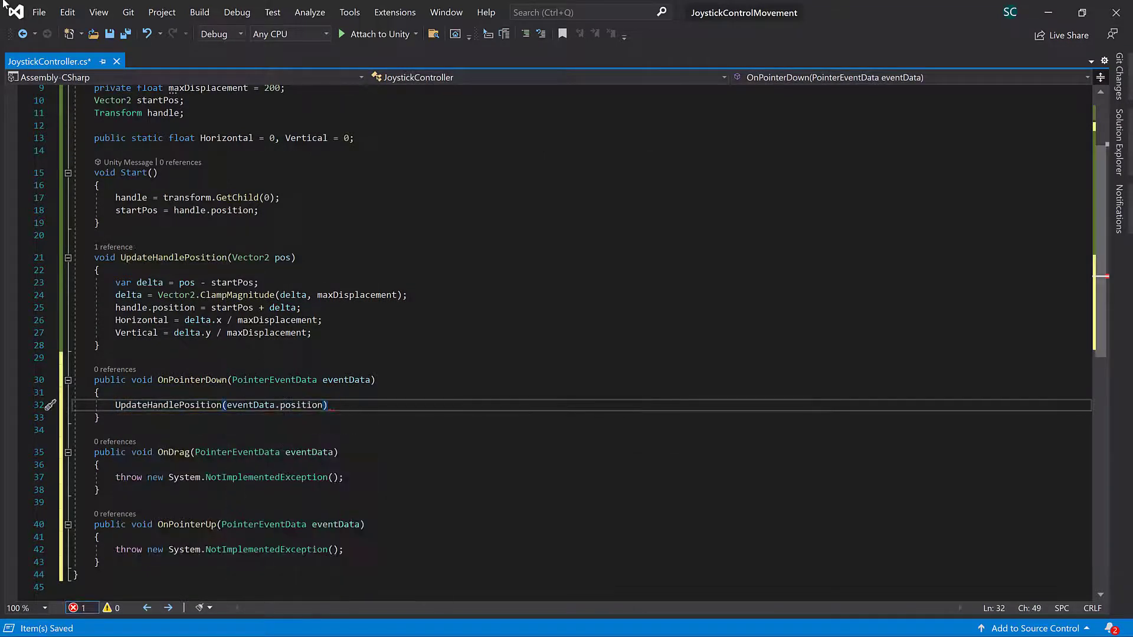
type(");")
left_click_drag(116, 477, 344, 476)
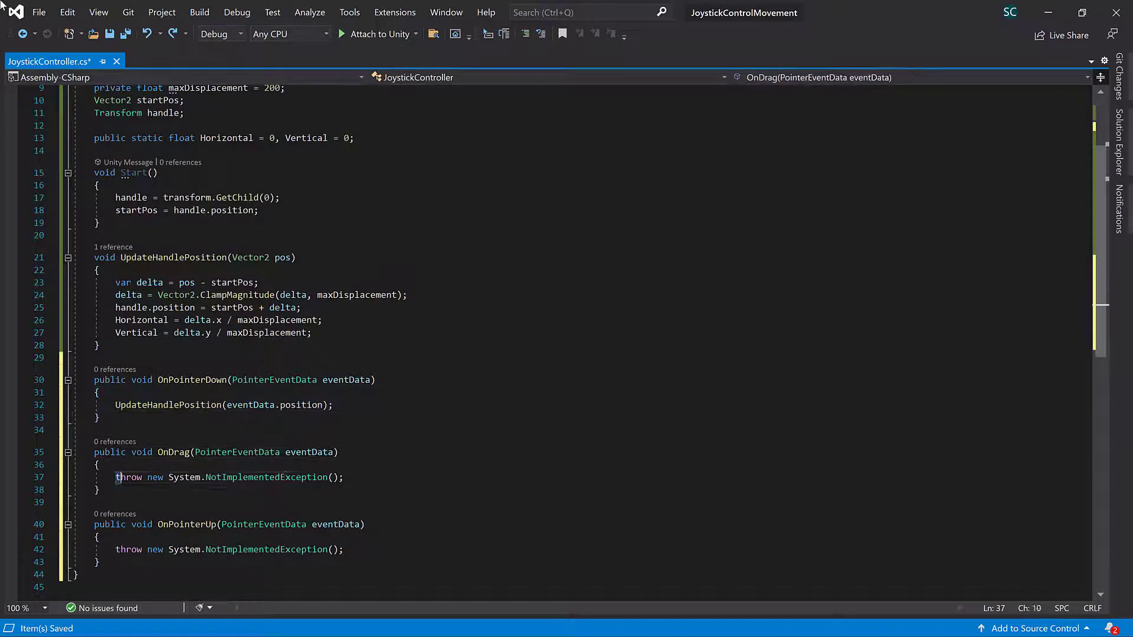
type("UpdateHandlePosition(eventData.position);")
key("Down")
key("Down")
key("Down")
key("End")
key("ctrl+shift+Left")
key("ctrl+shift+Left")
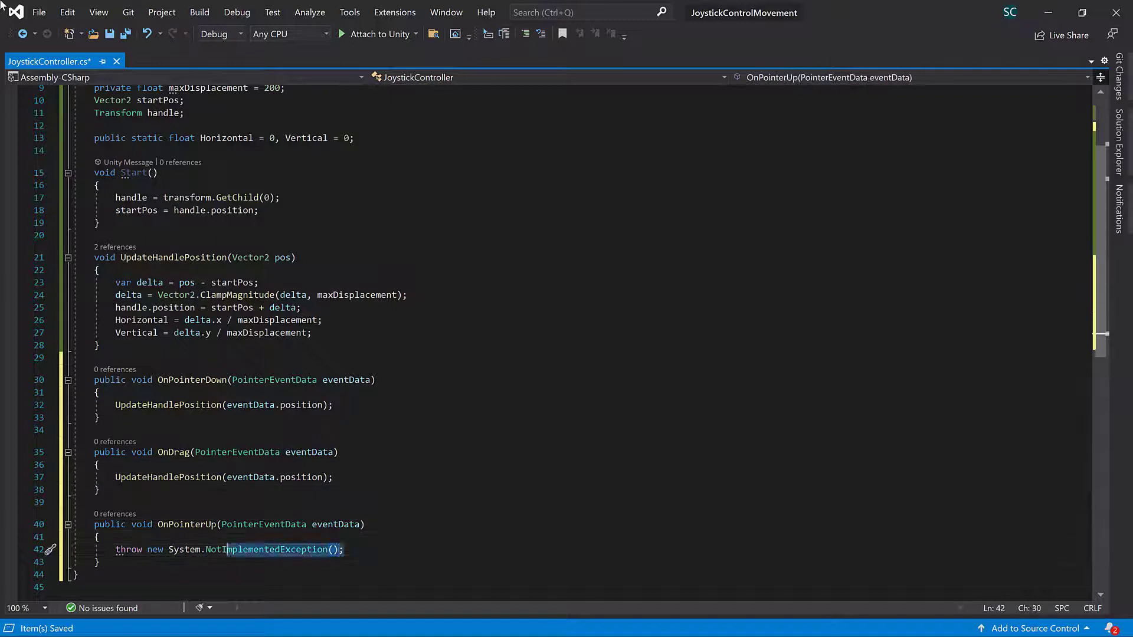
key("ctrl+shift+Left")
key("ctrl+shift+Left")
key("ctrl+shift+Left")
type("UpdateHandlePosition(eventData.position);")
key("Left")
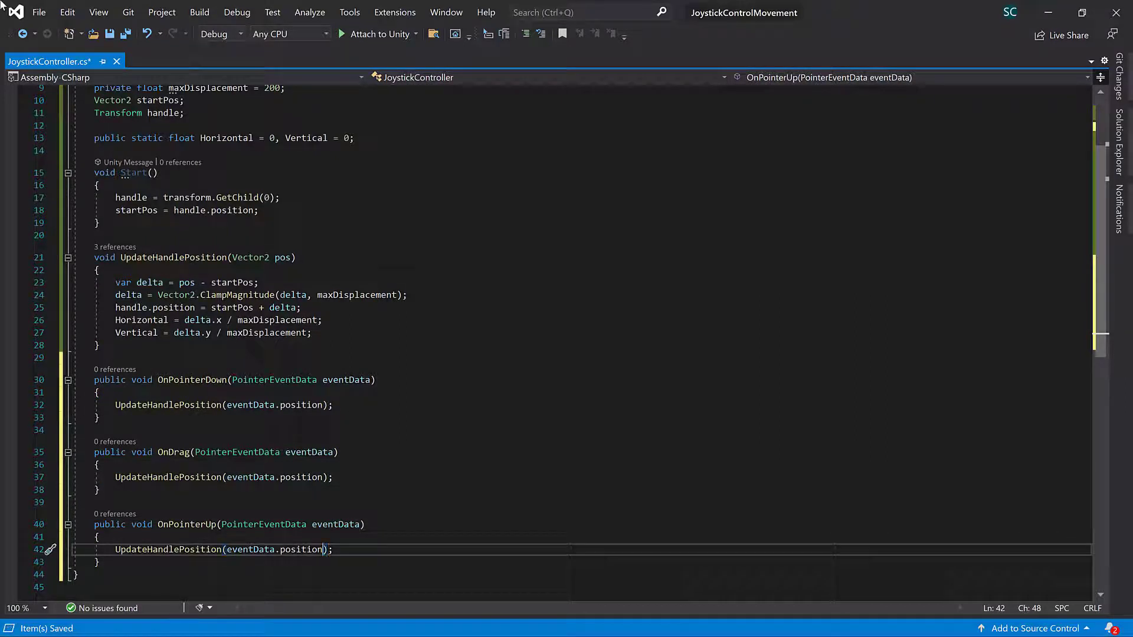
key("BackSpace")
type("startPos")
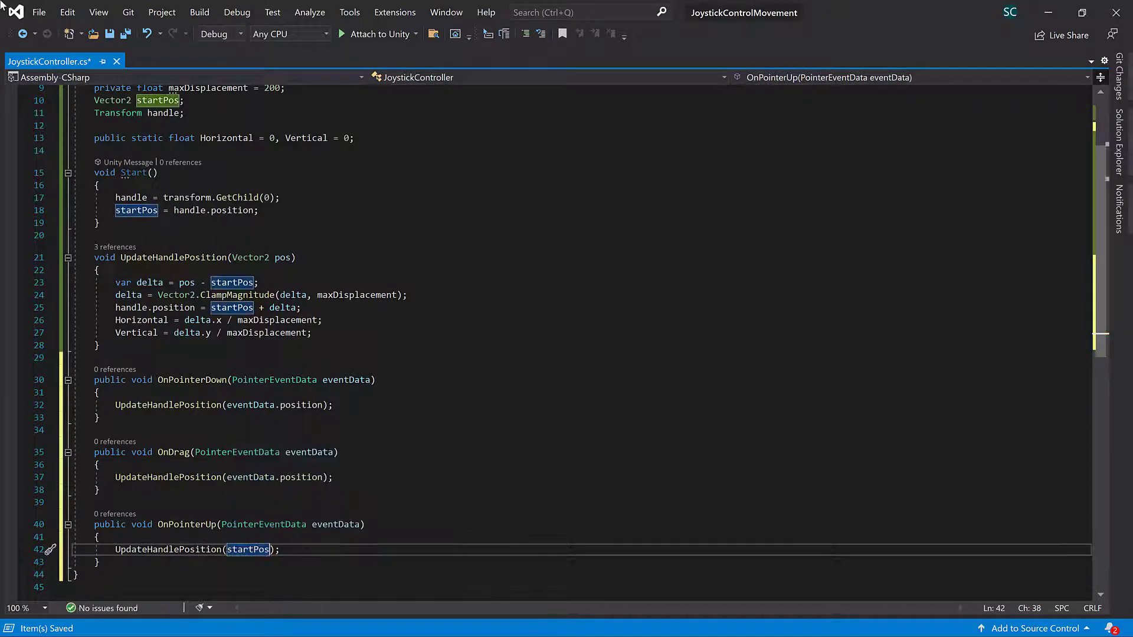
key("ctrl+s")
scroll(566, 342, "up", 1)
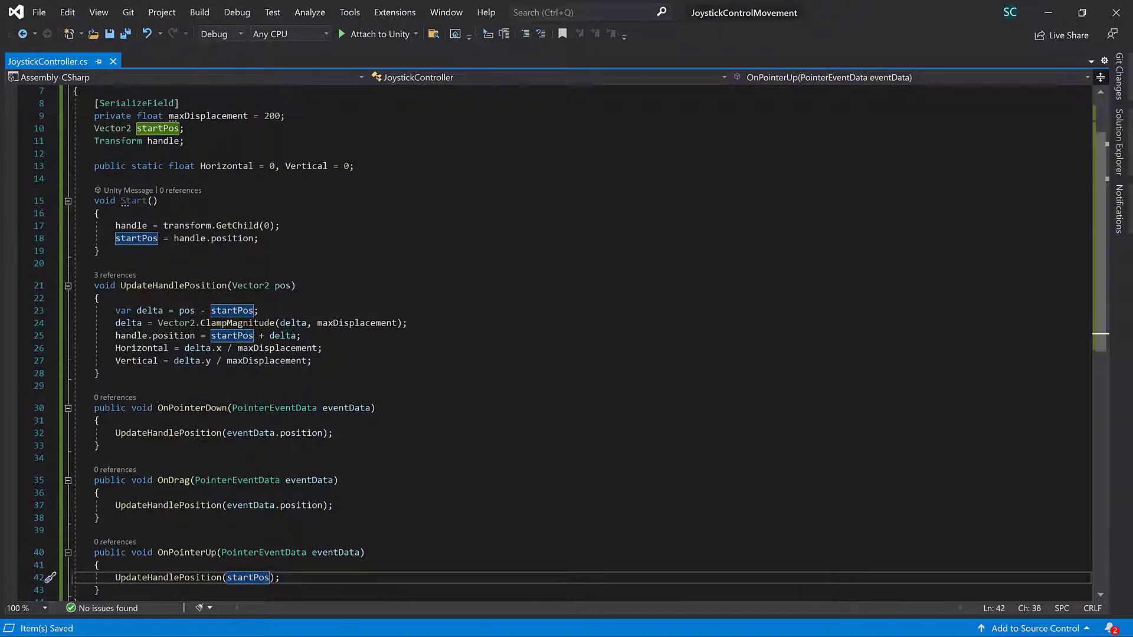
- Back in Unity, add a Cube floor scaled 10×1×10 and lowered to Y -1
left_click(1048, 22)
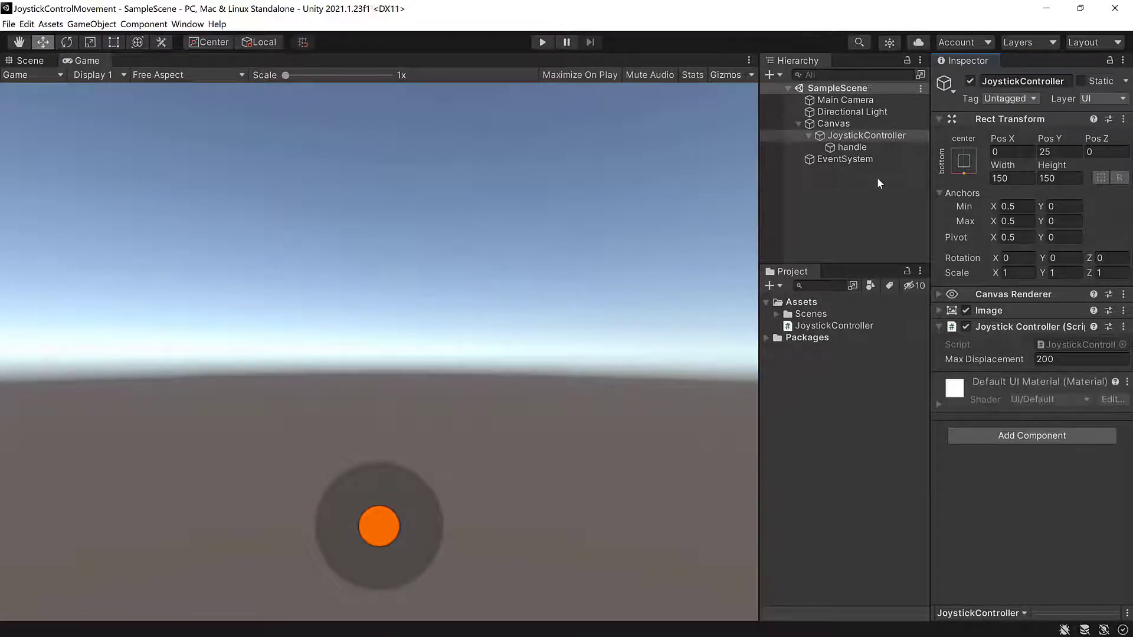
left_click(799, 124)
right_click(784, 83)
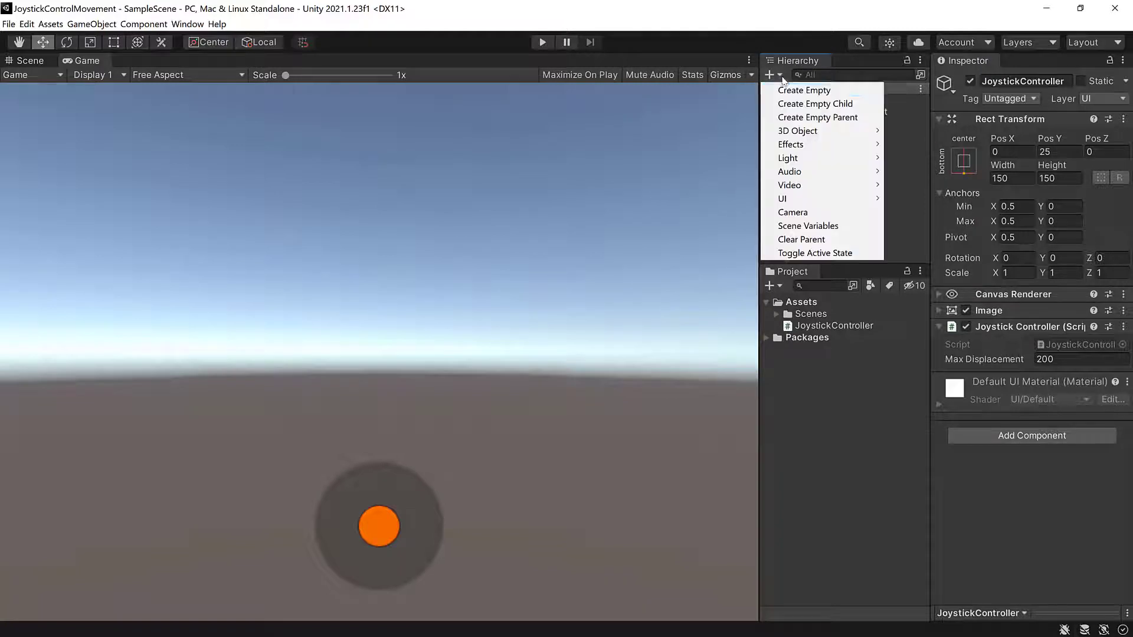
mouse_move(802, 129)
left_click(915, 131)
left_click(1014, 167)
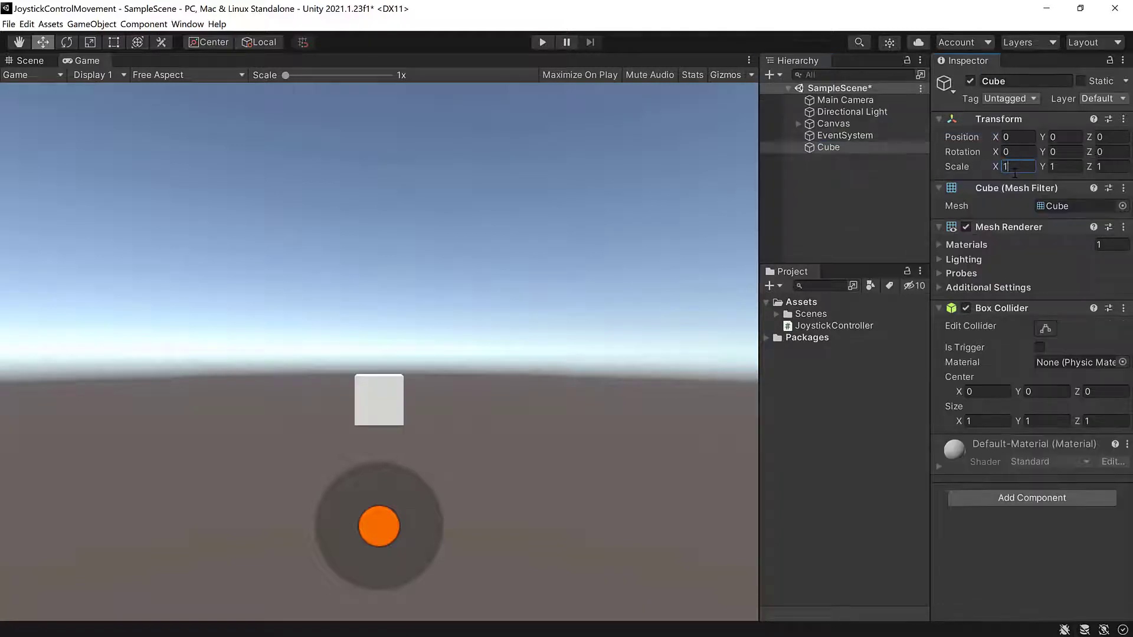
type("10")
left_click(1105, 167)
type("10")
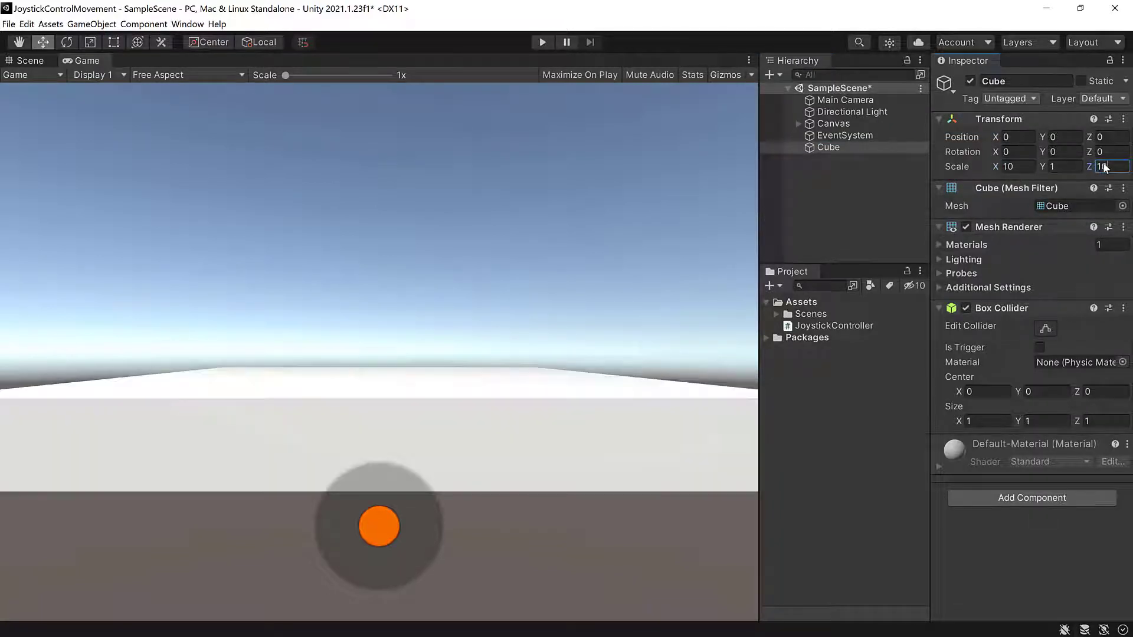
type("-1")
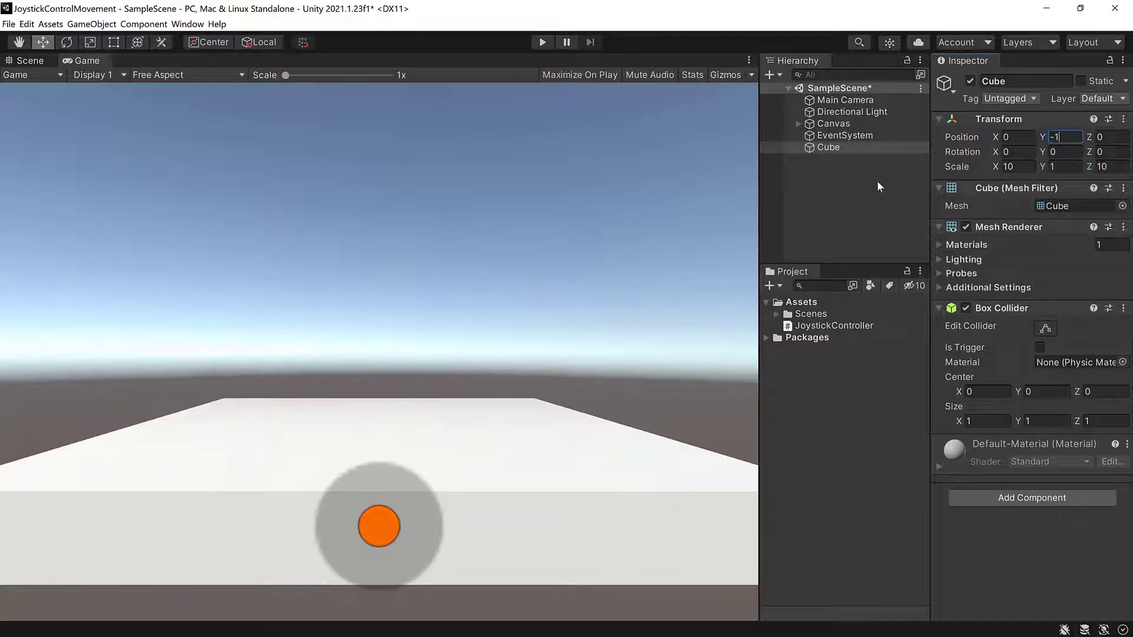
- Add a Sphere and raise the Main Camera to height 8, tilted down 45 degrees
right_click(782, 85)
mouse_move(796, 131)
left_click(908, 145)
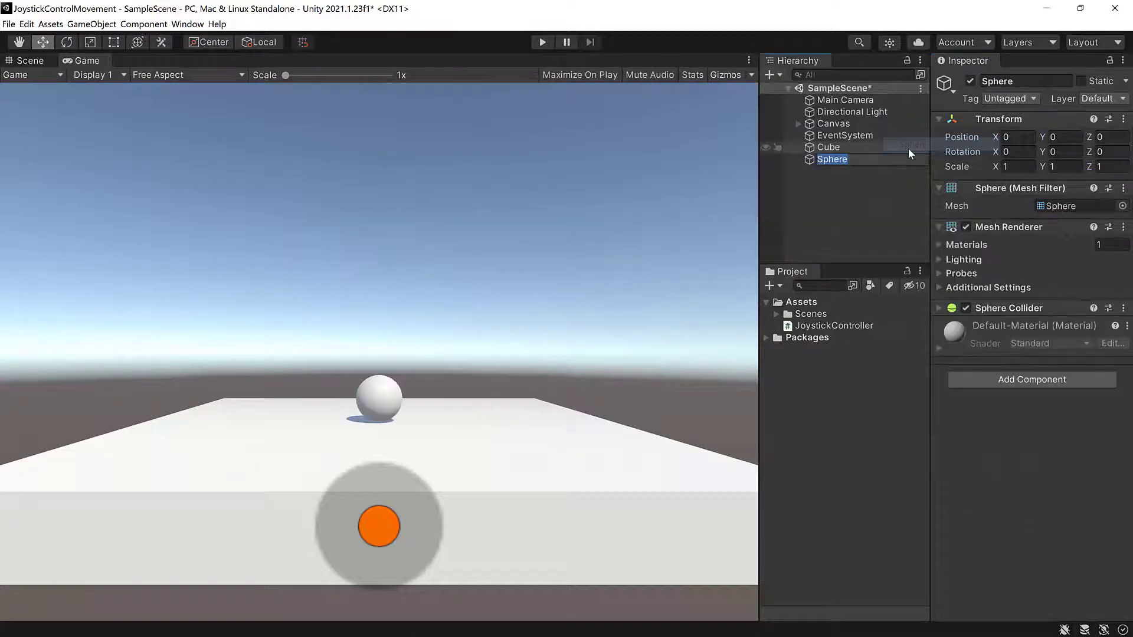
left_click(845, 100)
left_click(1061, 136)
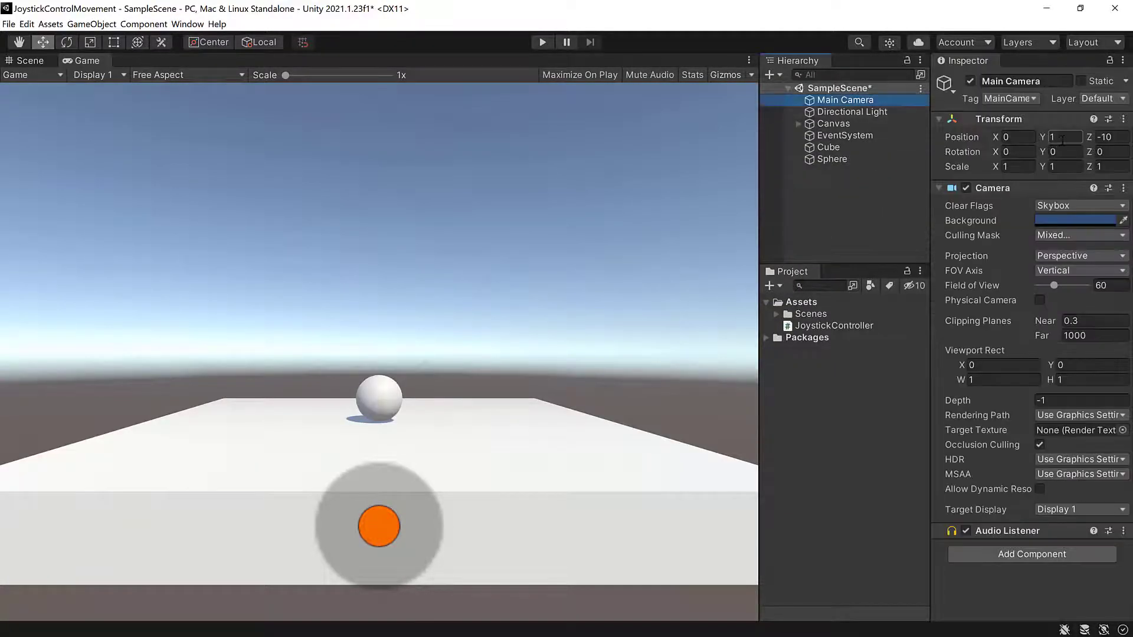
type("8")
key("Return")
type("45")
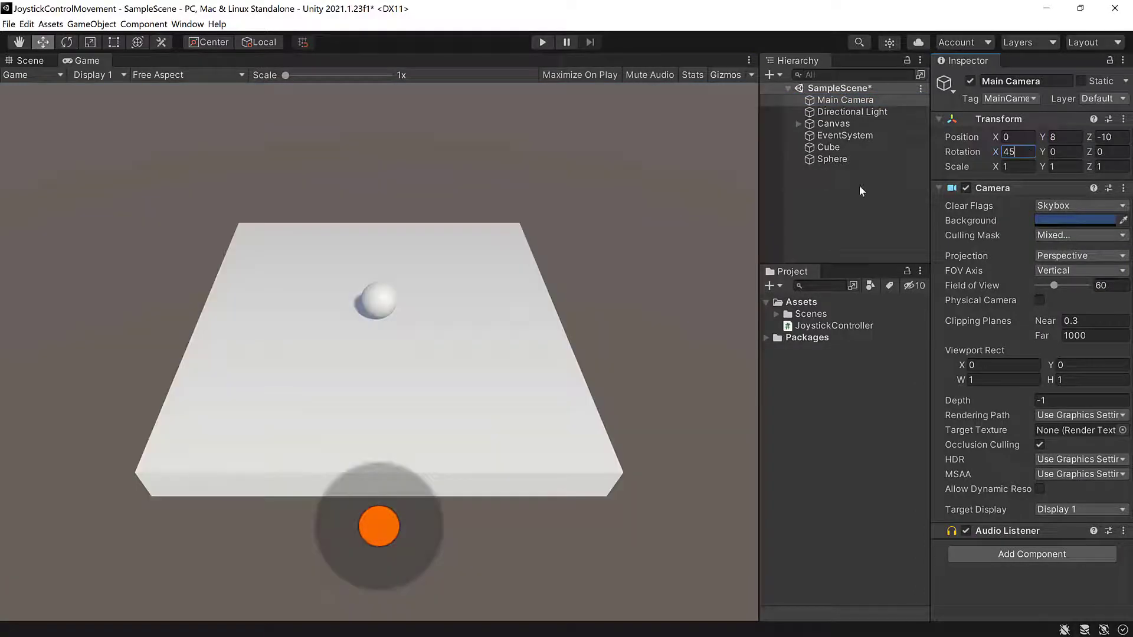
left_click(834, 159)
- Add a Rigidbody component to the Sphere
left_click(1031, 381)
type("rigidbody")
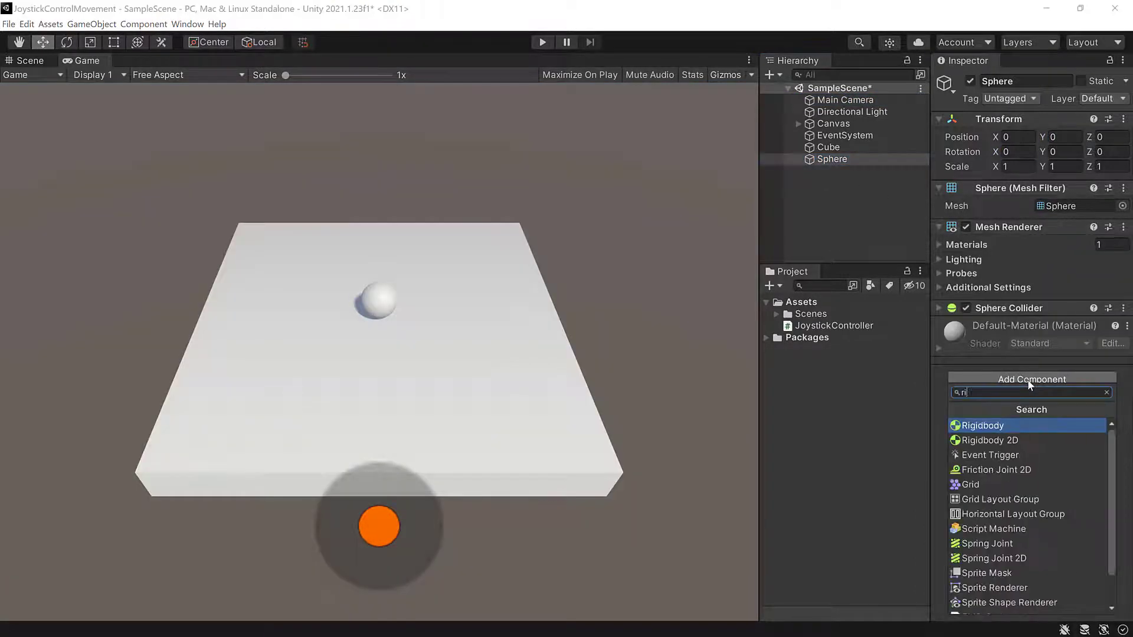
key("Return")
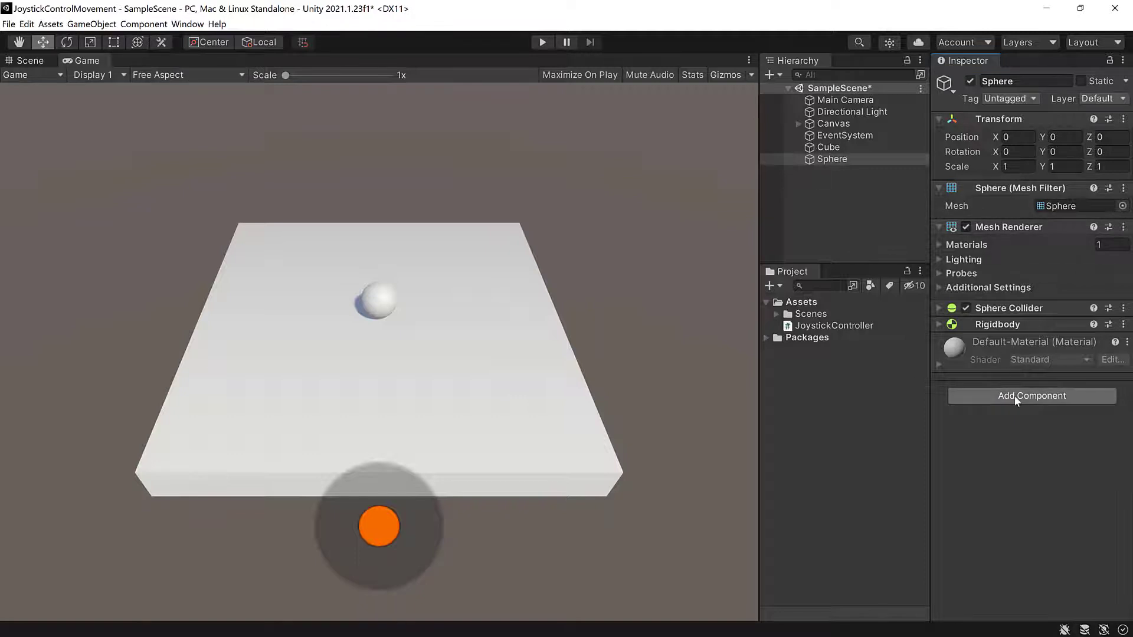
- Create and attach a new JoystickMove script to the Sphere and open it for editing
left_click(1014, 396)
type("JoystickMove")
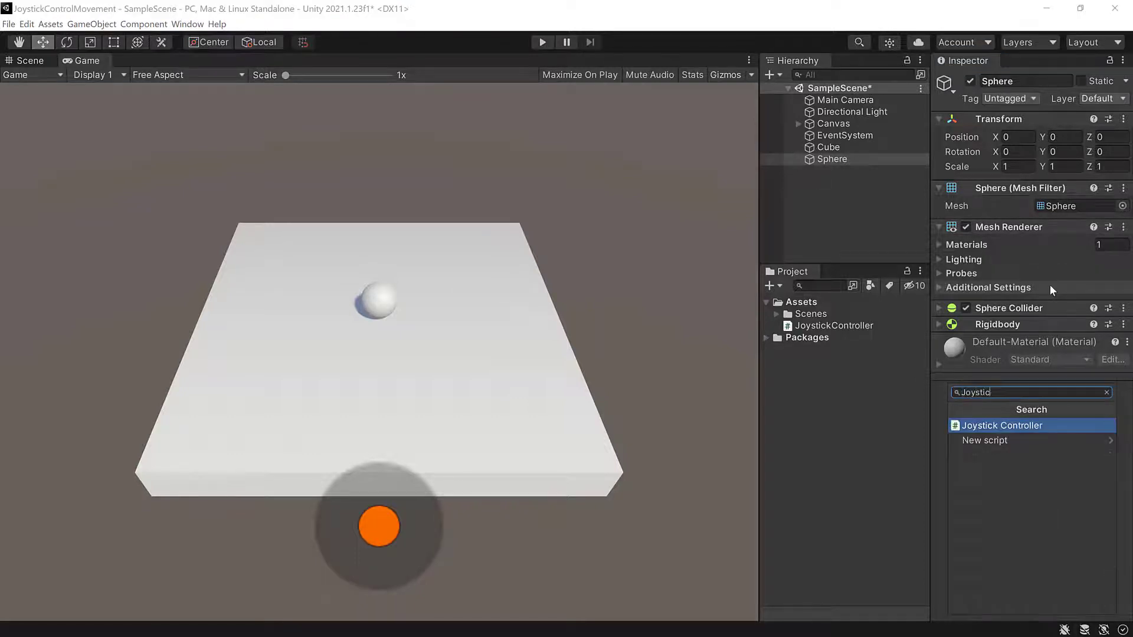
key("Return")
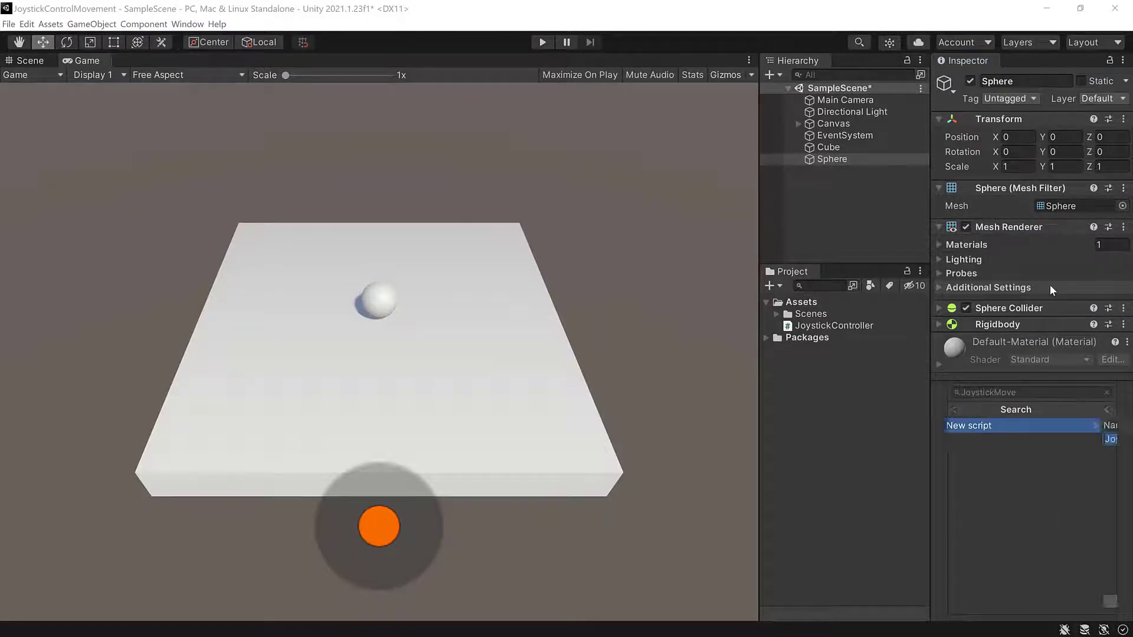
key("Return")
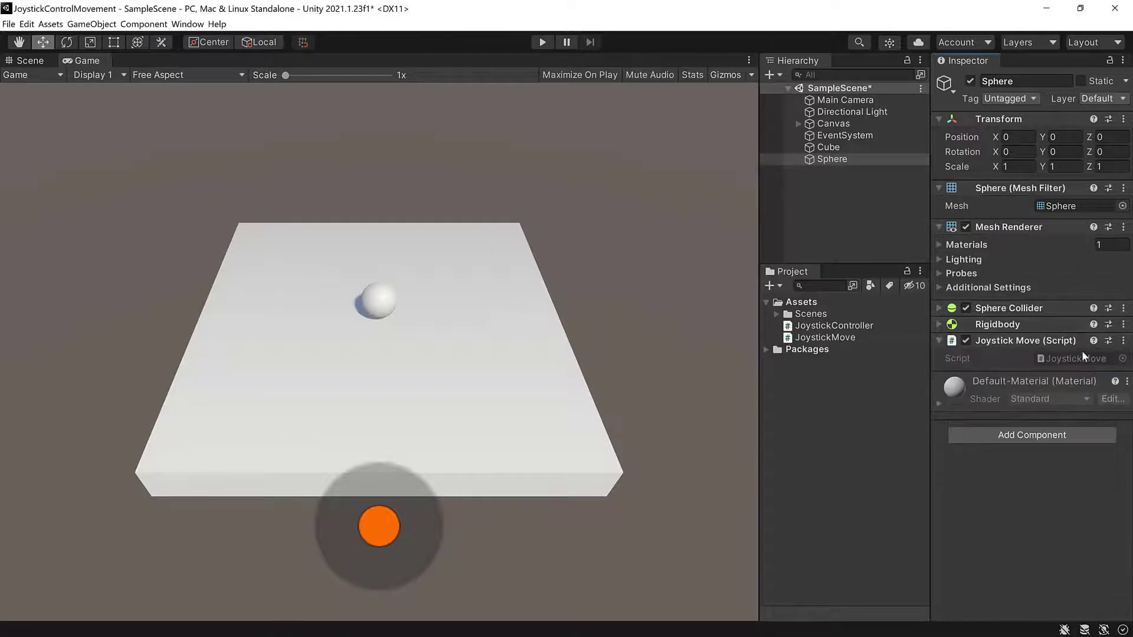
left_click(1122, 341)
- Replace the class body with a speed field of 5 and a Rigidbody cached in Awake
left_click(1024, 483)
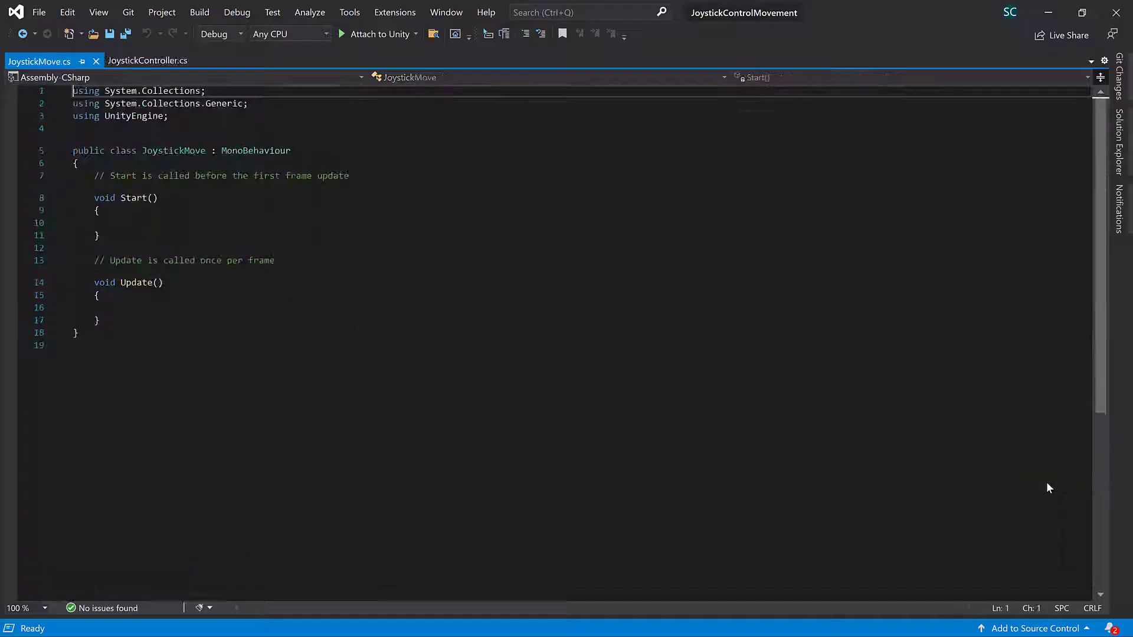
left_click_drag(88, 163, 94, 269)
type("public float s")
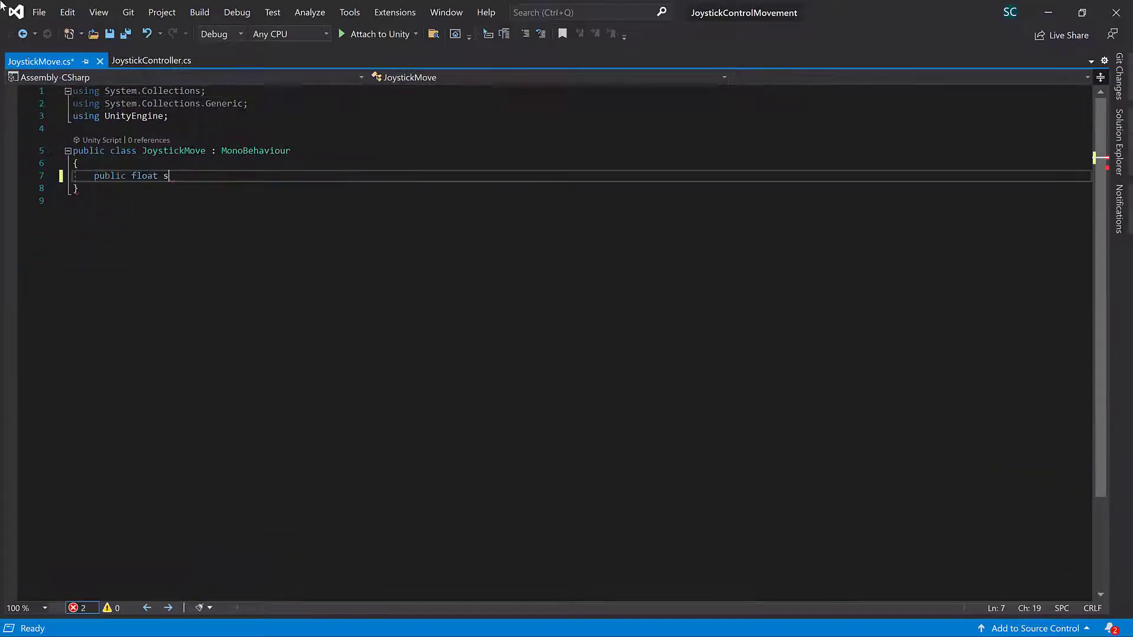
type("peed = 5;")
key("Return")
type("Rigidbody rigidBody")
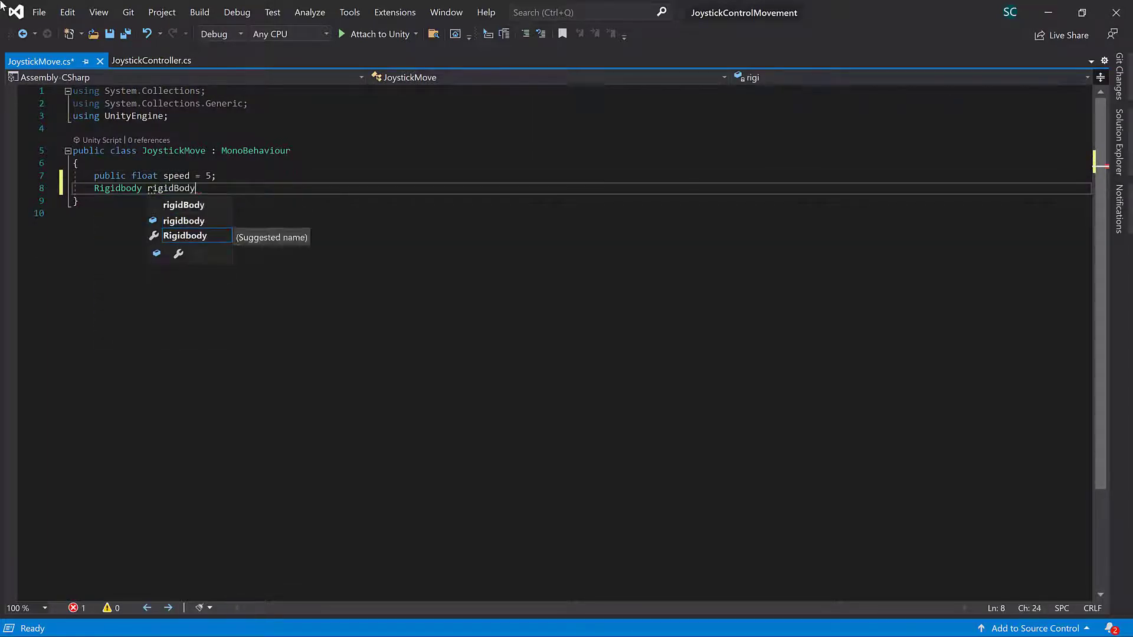
type(";")
key("Return")
key("Return")
type("void Awake()")
key("Return")
type("{")
key("Return")
type("rigi")
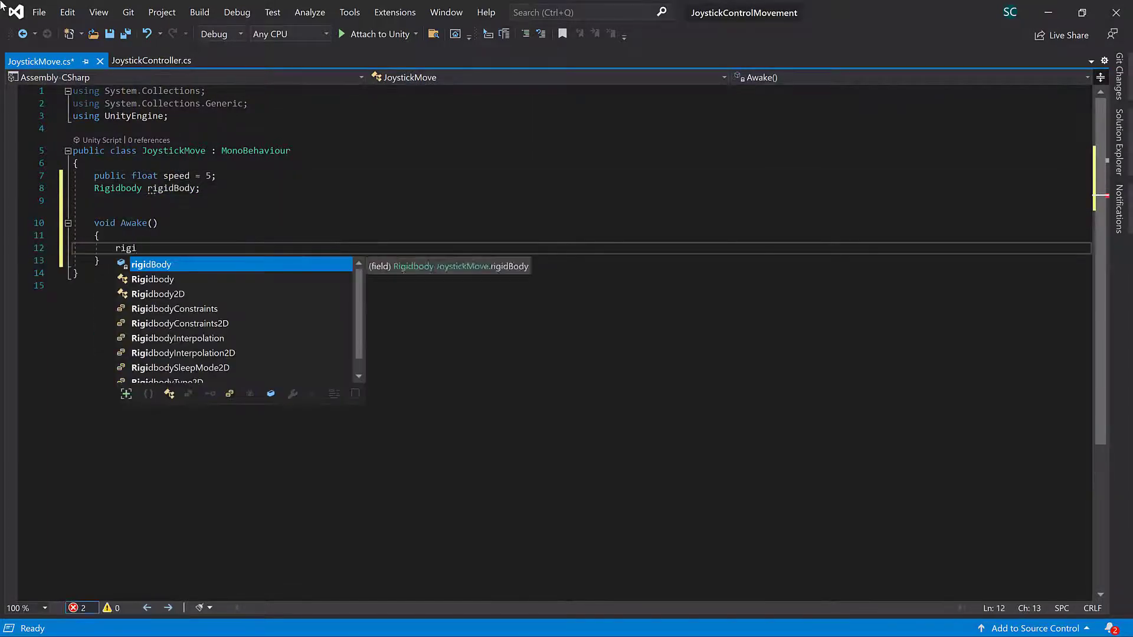
type("dBody = getComponent<Rig")
key("Tab")
type(">();")
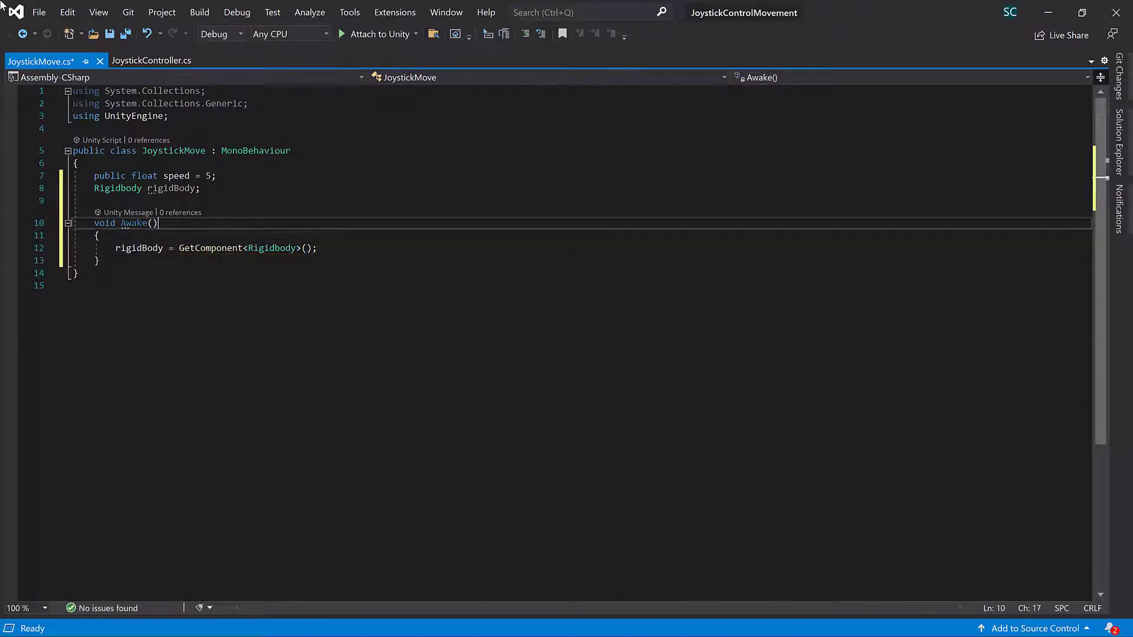
- Add [RequireComponent(typeof(Rigidbody))] above the JoystickMove class
key("Up")
key("Up")
key("Up")
key("Return")
type("[RequireComponent(typeof(R")
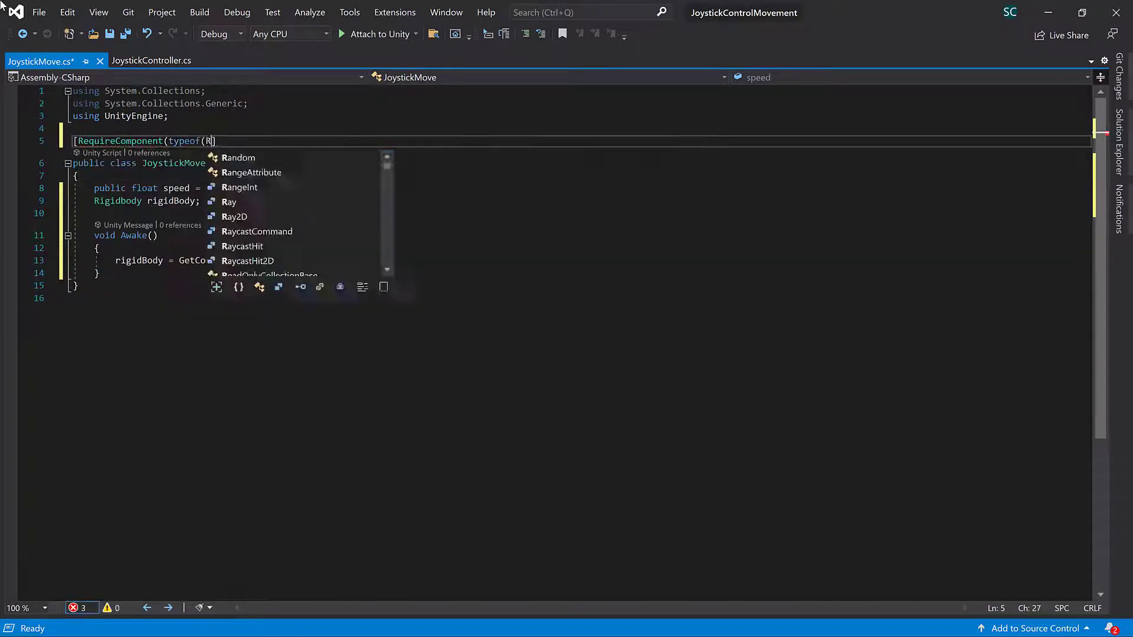
type("igidbody))")
key("Down")
key("Down")
key("Down")
- Add FixedUpdate setting velocity from JoystickController Horizontal/Vertical times speed, then save
key("End")
key("Return")
key("Return")
type("void Fi")
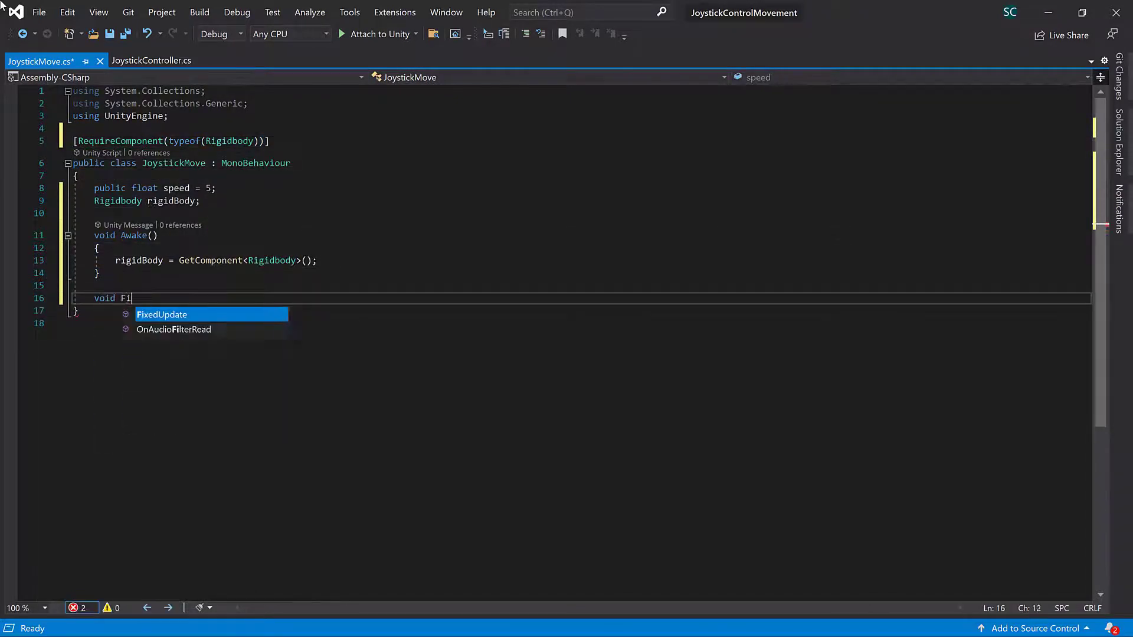
key("Tab")
type("float inputH")
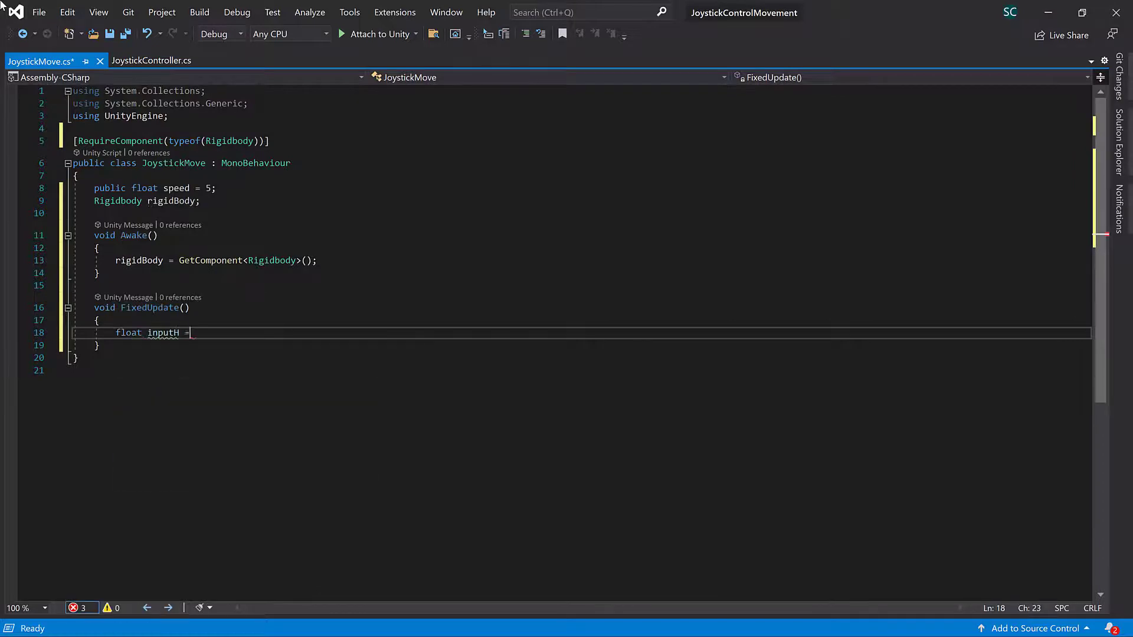
type(" = JoystickController.Ho")
key("Tab")
type(";")
key("Return")
type("flo")
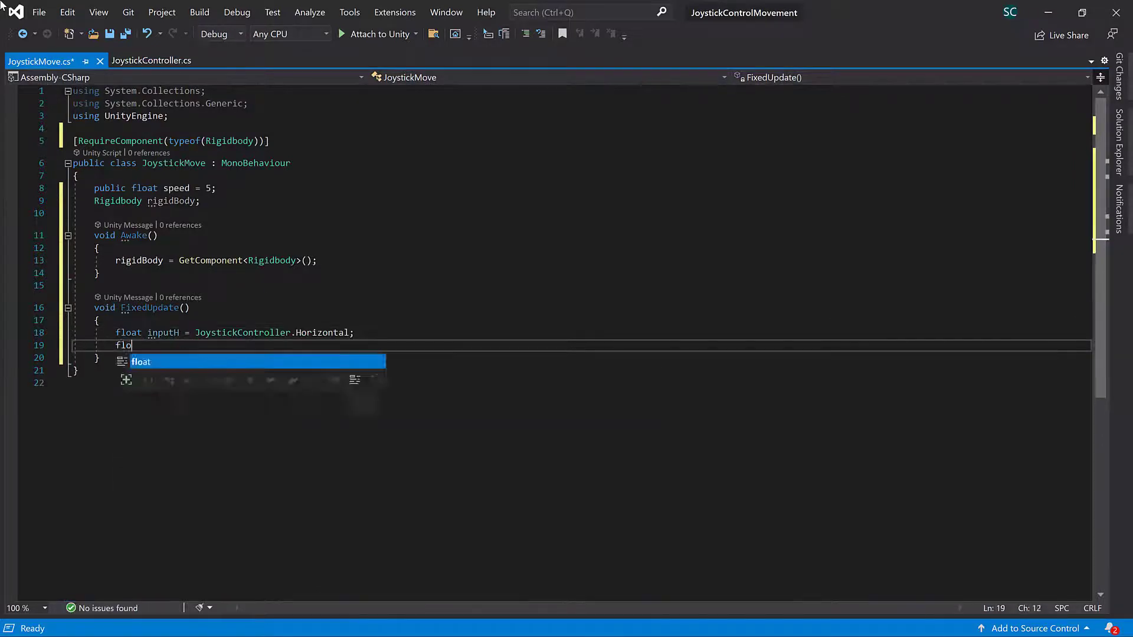
type("at inputV = Joy")
key("Tab")
type(".Vertical;")
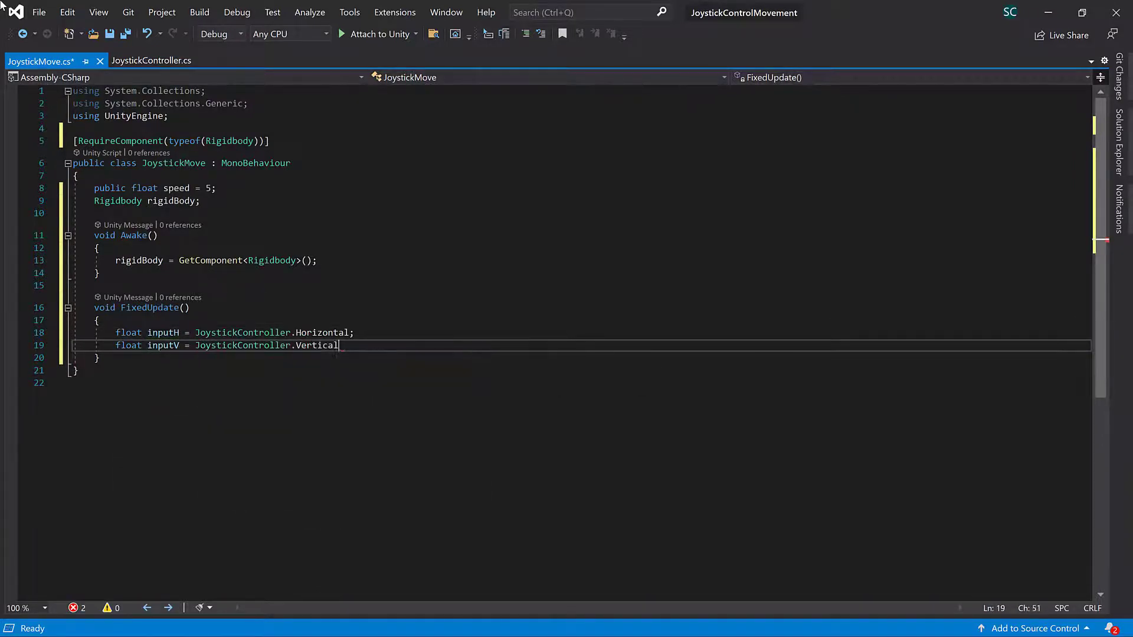
key("Return")
type("rigidBody.velocity = new Ve")
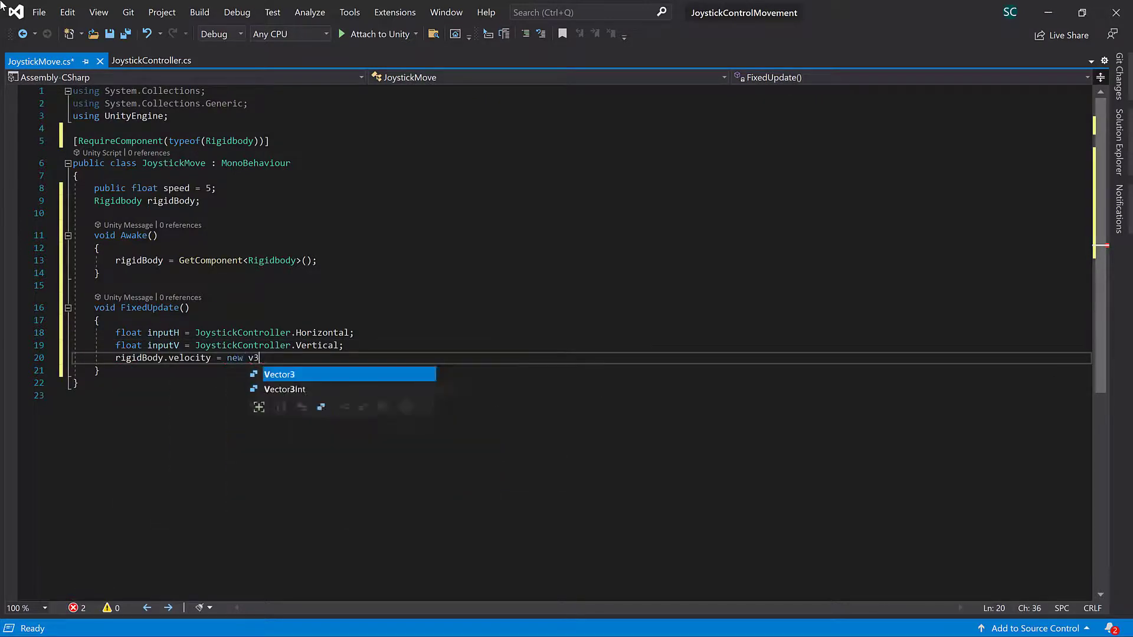
type("ctor3(inputH * speed")
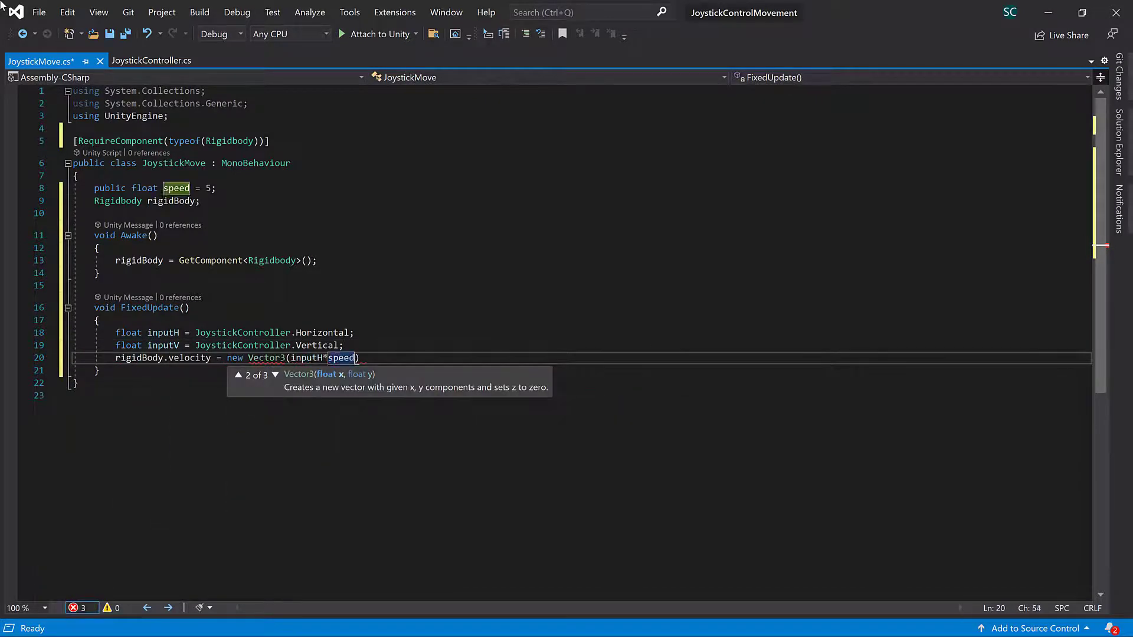
type(", rigidBody.velocity.y, inputV ")
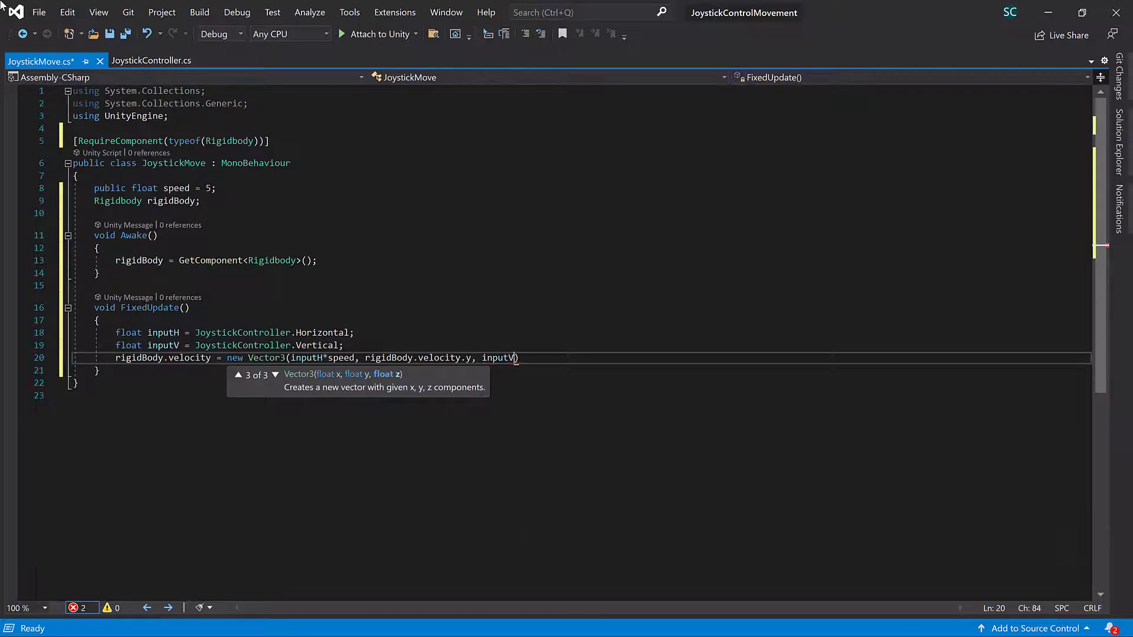
type("* speed);")
key("ctrl+s")
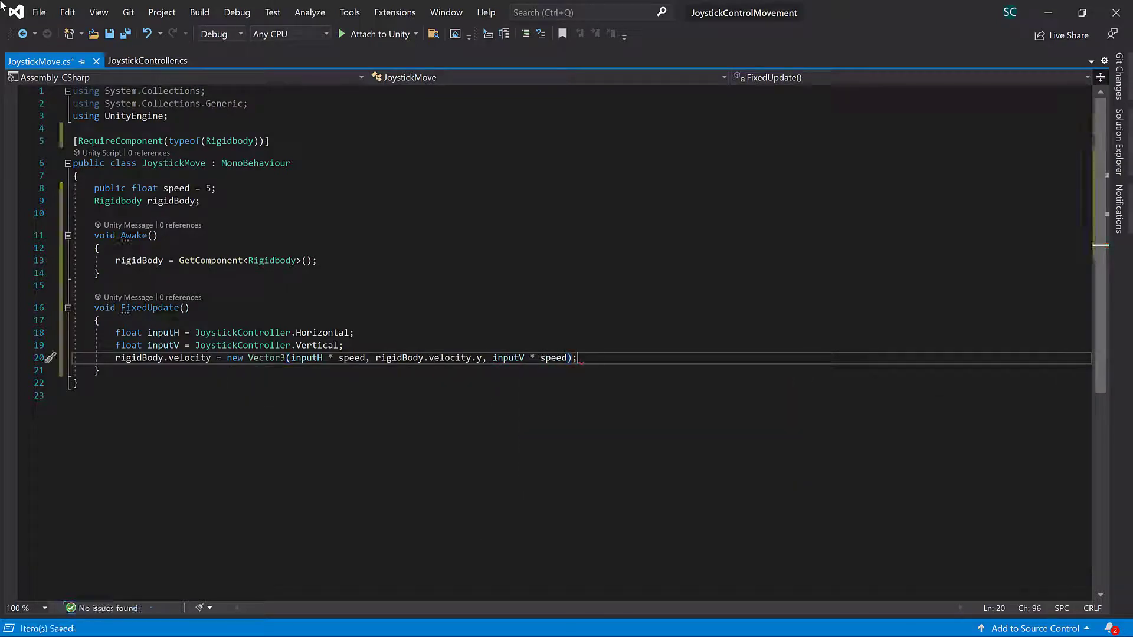
- Enter Play mode and drag the joystick in several directions to roll the sphere around
left_click(1047, 12)
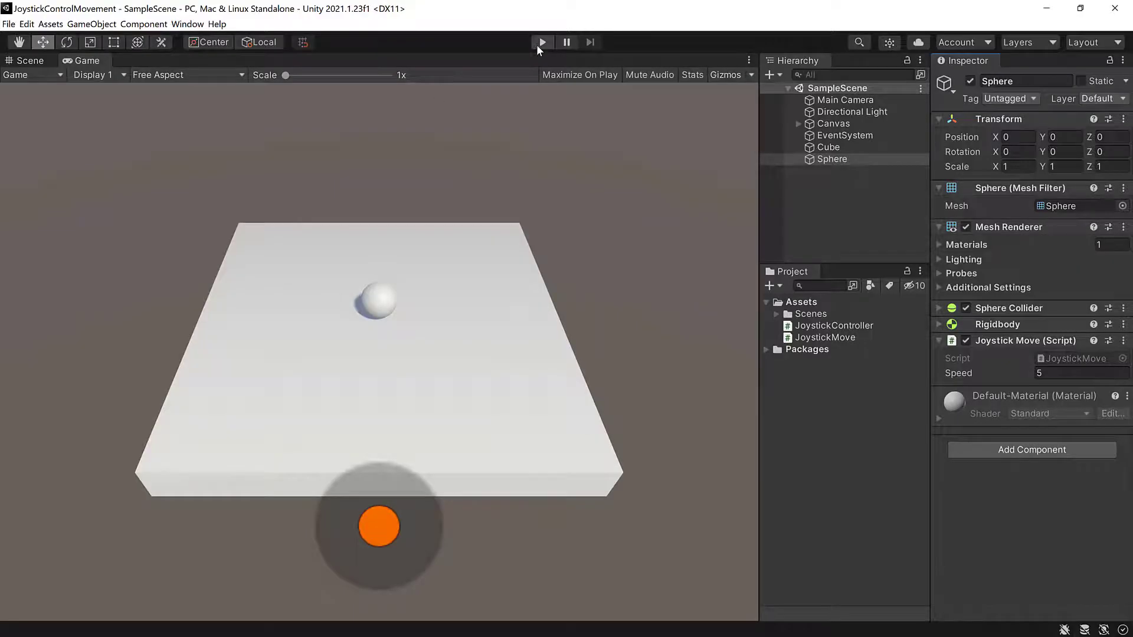
left_click(541, 42)
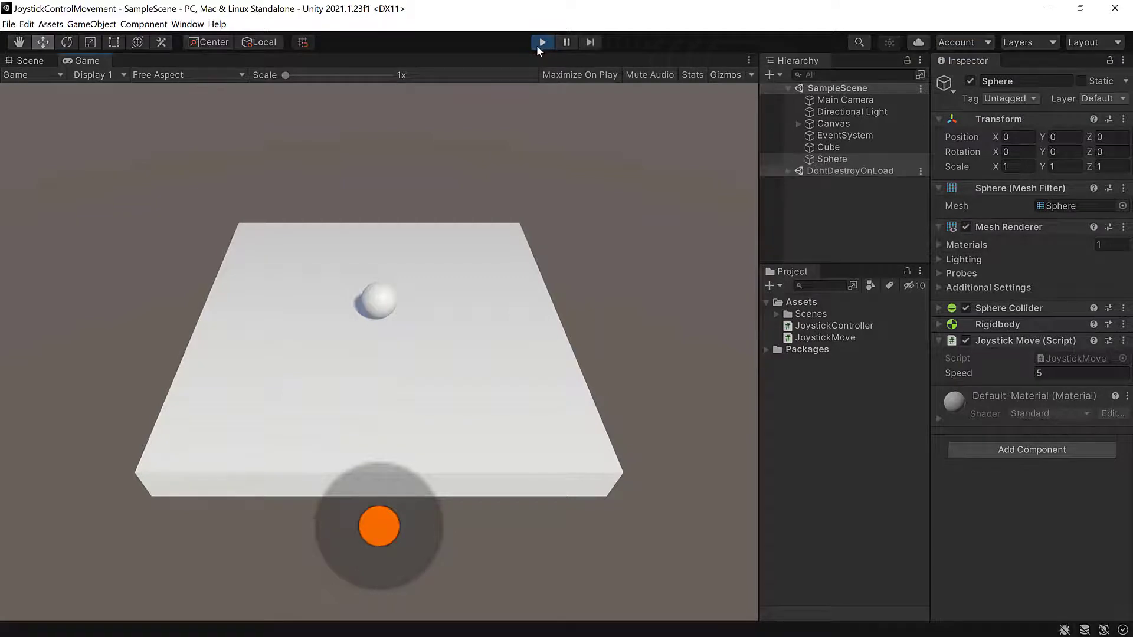
left_click_drag(378, 531, 369, 520)
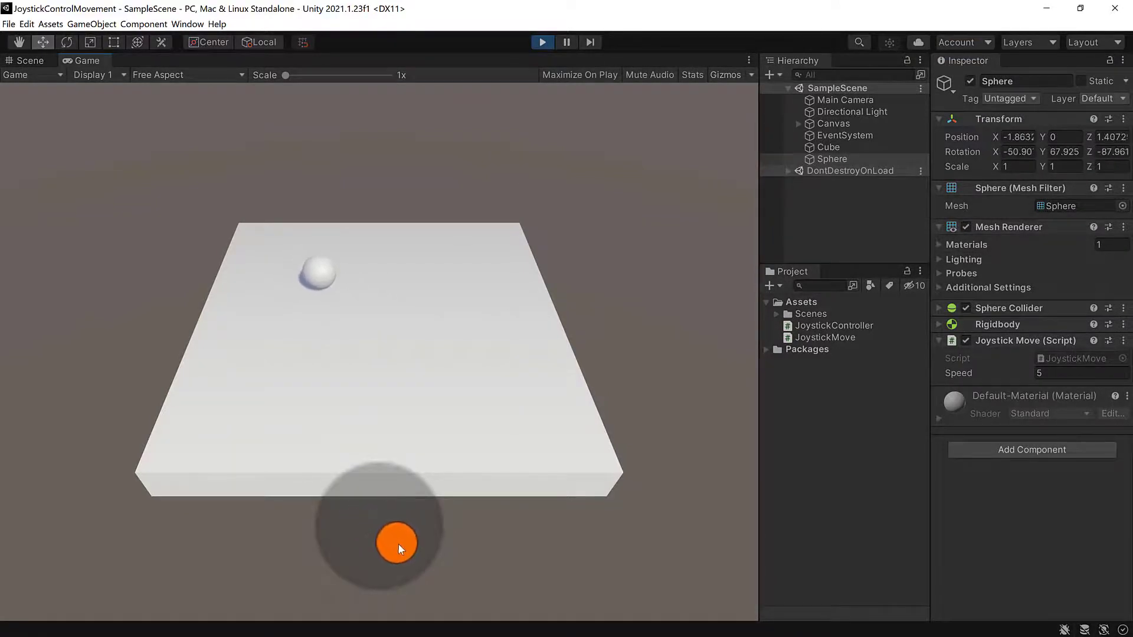
mouse_move(399, 544)
left_mouse_down()
mouse_move(367, 515)
mouse_move(370, 489)
mouse_move(428, 493)
mouse_move(430, 516)
left_mouse_up()
mouse_move(339, 553)
left_mouse_down()
mouse_move(400, 579)
mouse_move(420, 518)
mouse_move(363, 478)
mouse_move(374, 526)
mouse_move(336, 539)
mouse_move(443, 546)
left_mouse_up()
left_click_drag(293, 527, 430, 529)
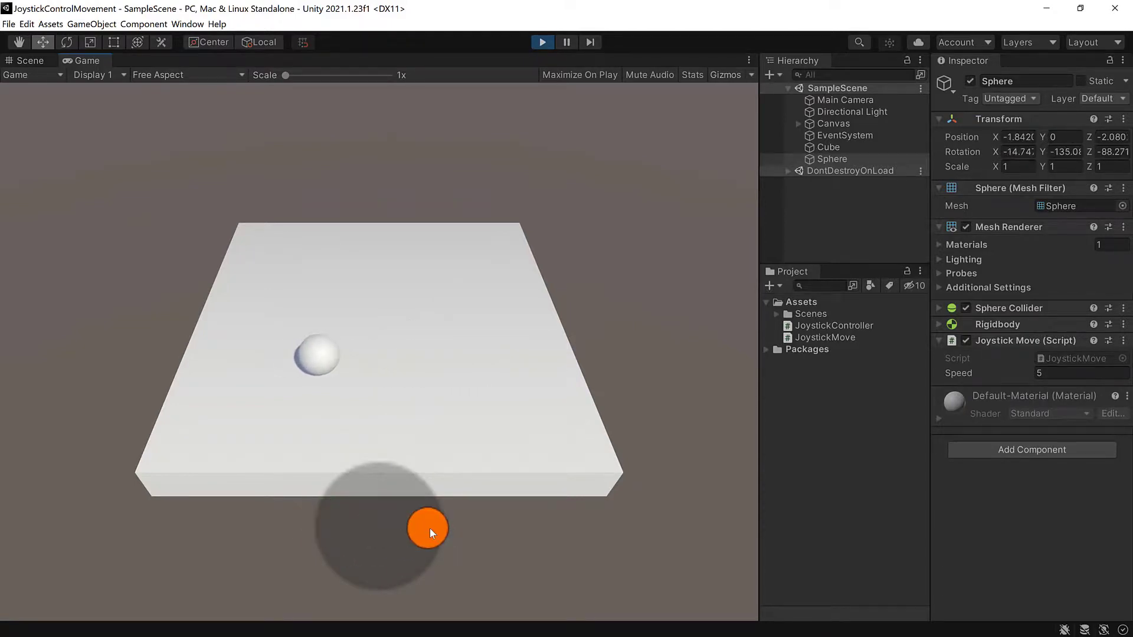
mouse_move(387, 479)
left_mouse_down()
mouse_move(373, 544)
mouse_move(330, 525)
mouse_move(429, 525)
left_mouse_up()
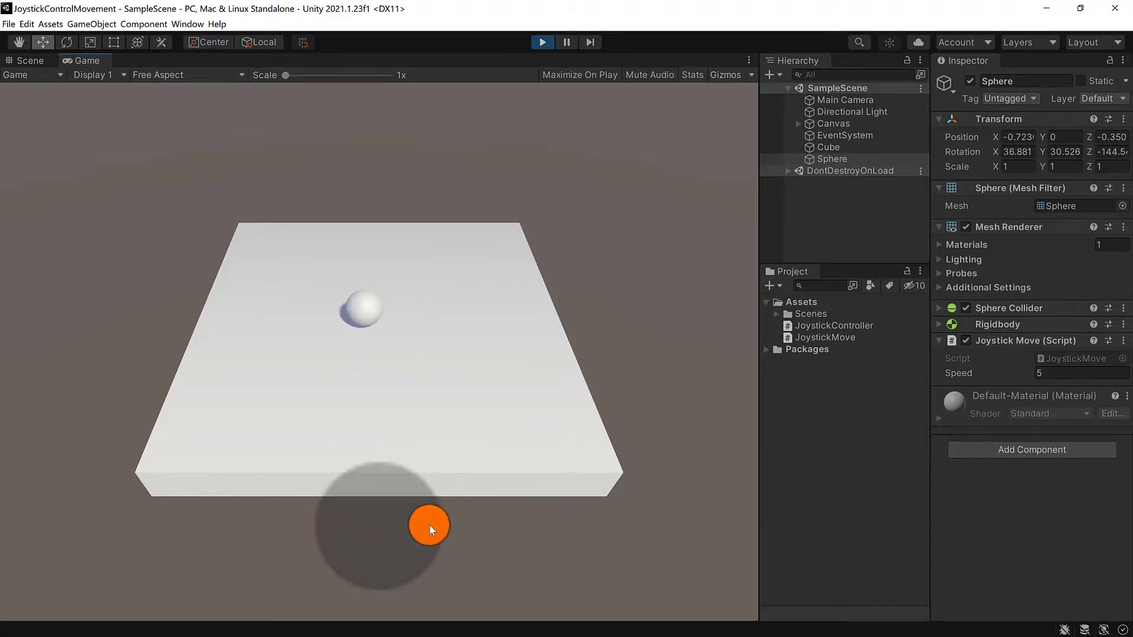
left_click_drag(393, 565, 381, 568)
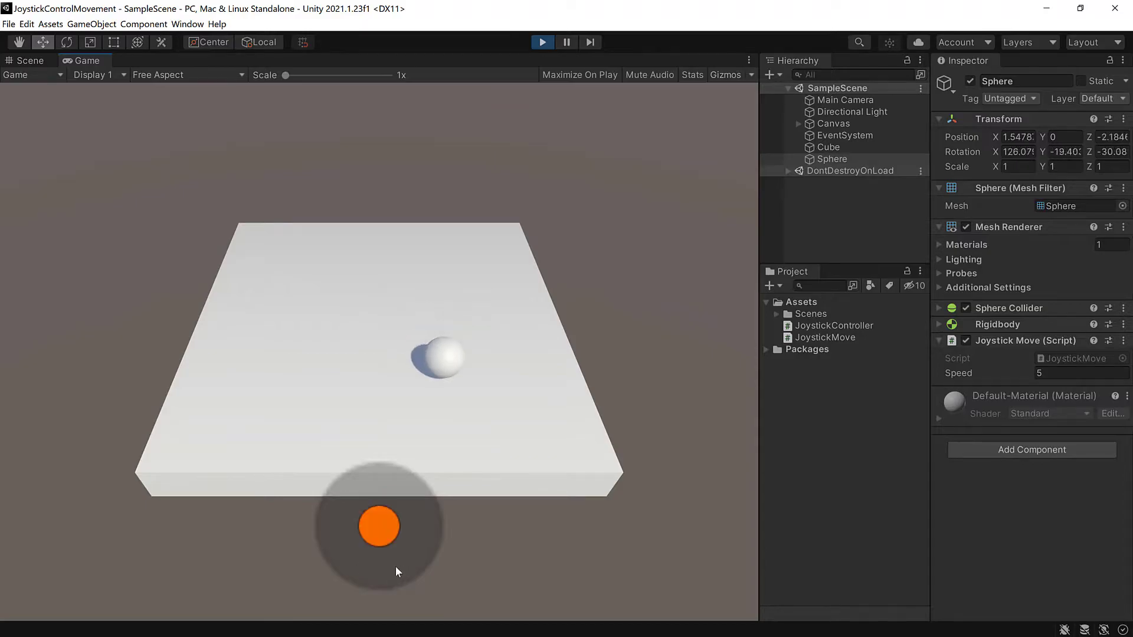